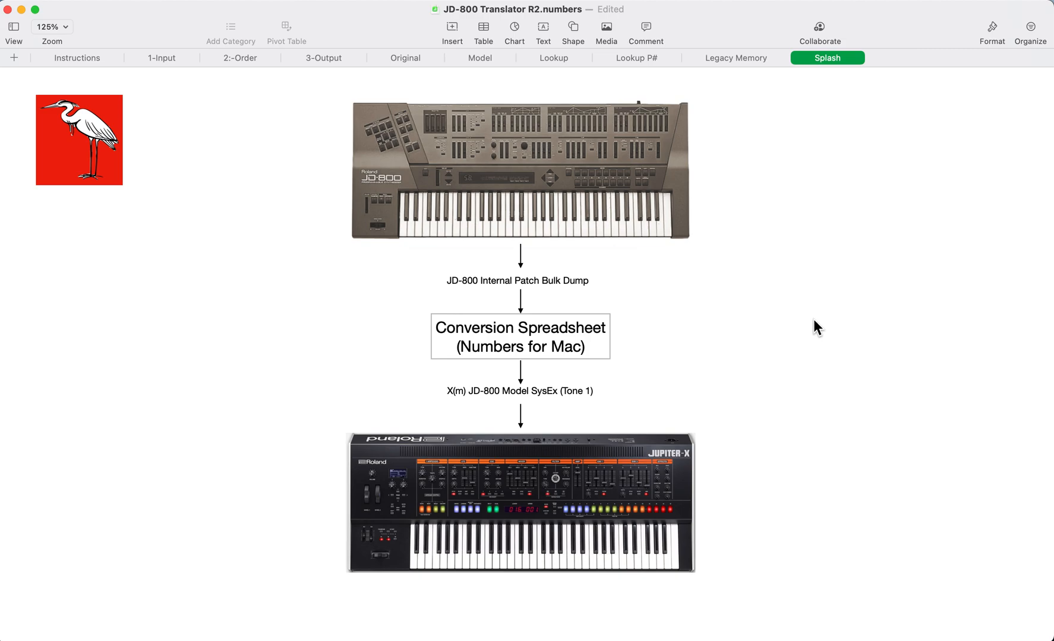
Switch to Preview and view the JUPITER-X/Xm JD-800 Model Expansion Owner's Manual.
key("super+Tab")
key("super+Tab")
key("super+Tab")
key("super+Tab")
key("super+Tab")
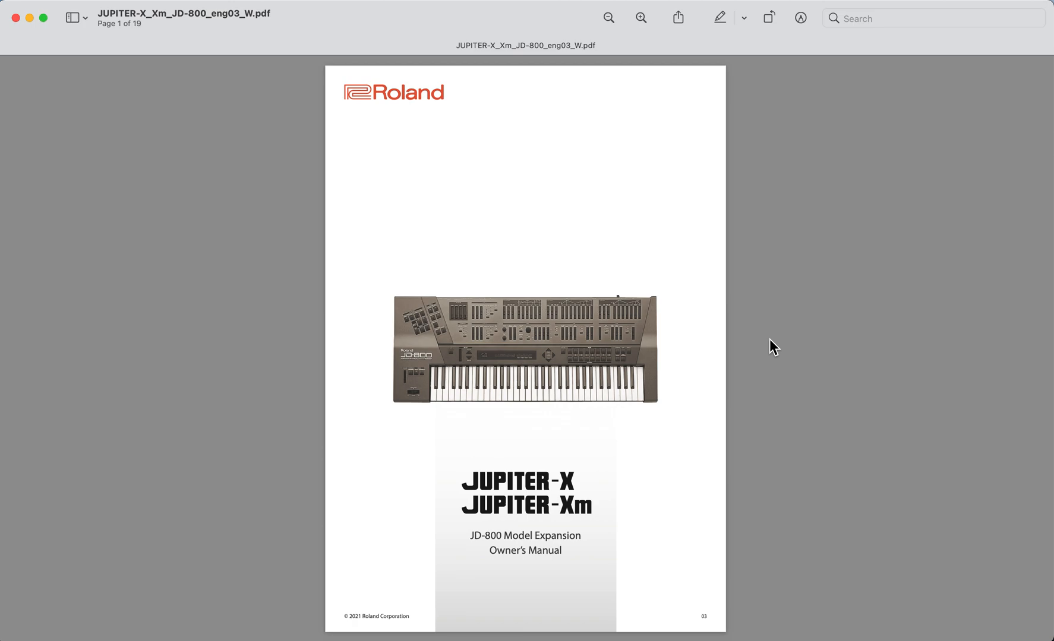
Switch to Safari and examine the companies, sound designers and Roland soundbank table on the JD-800 soundbanks page.
key("super+Tab")
key("super+Tab")
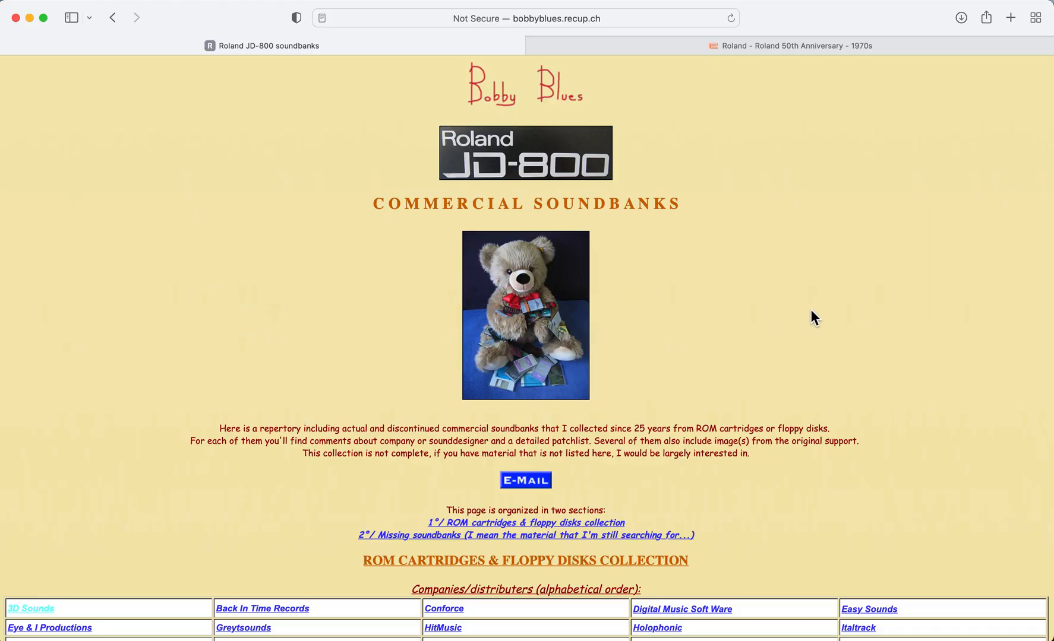
scroll(825, 300, "down", 10)
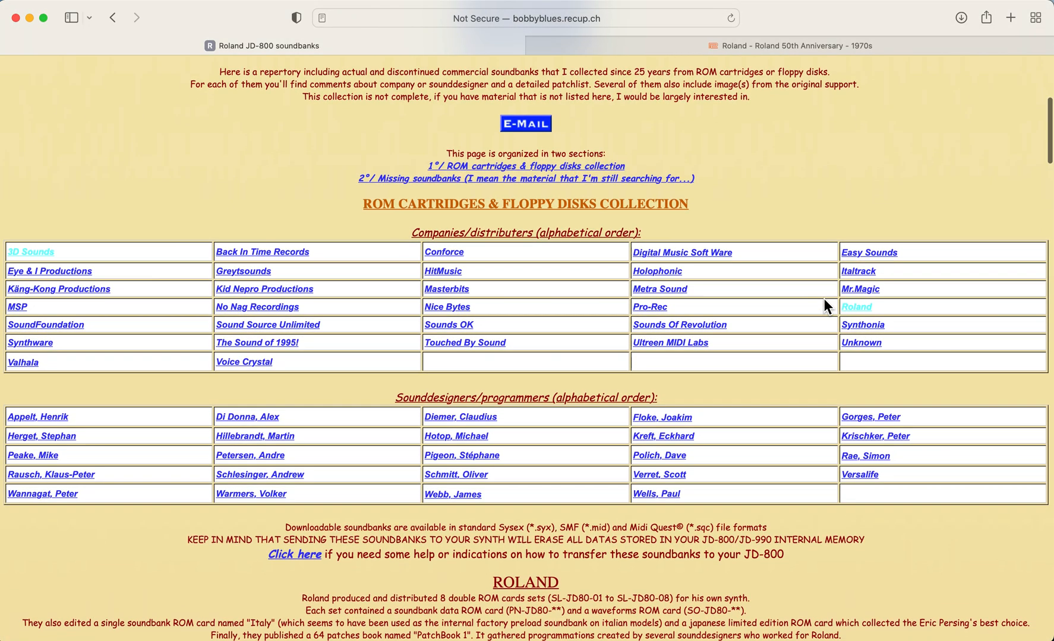
scroll(824, 300, "down", 5)
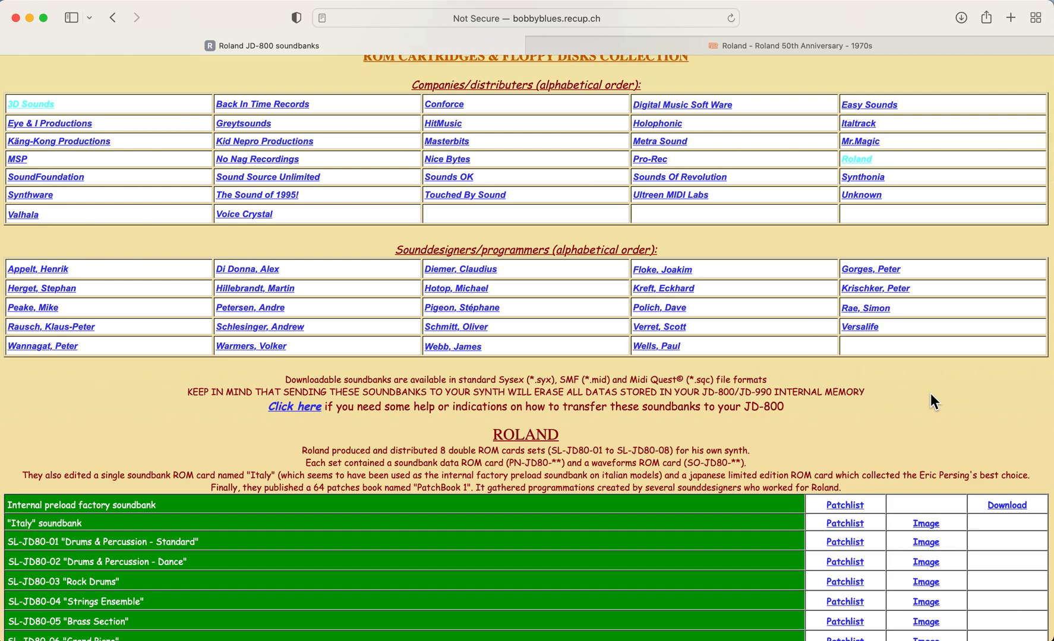
scroll(931, 393, "up", 4)
scroll(930, 393, "down", 5)
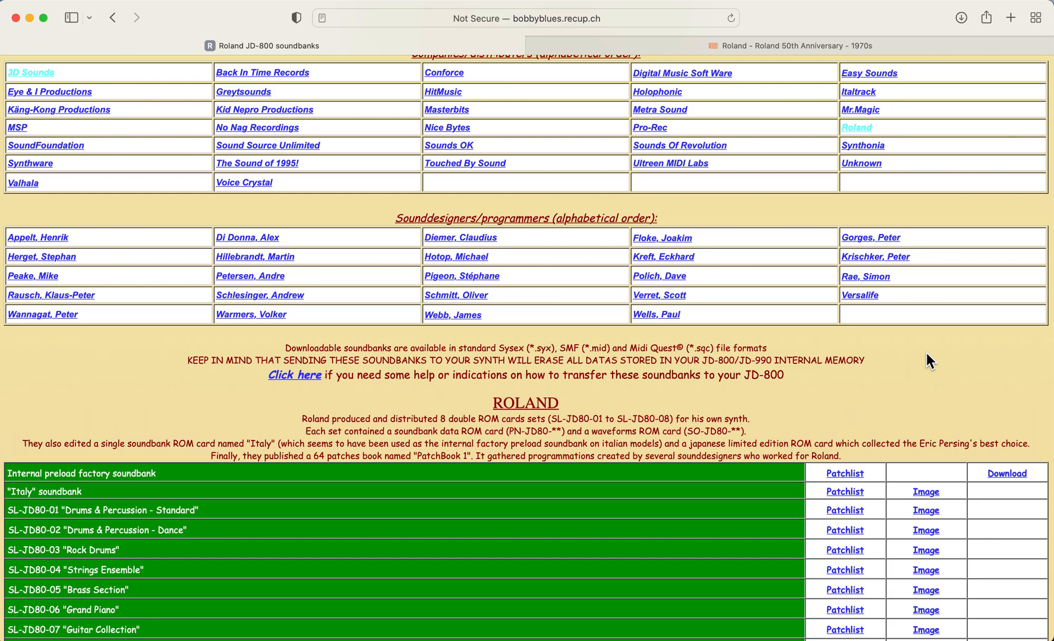
scroll(924, 370, "down", 4)
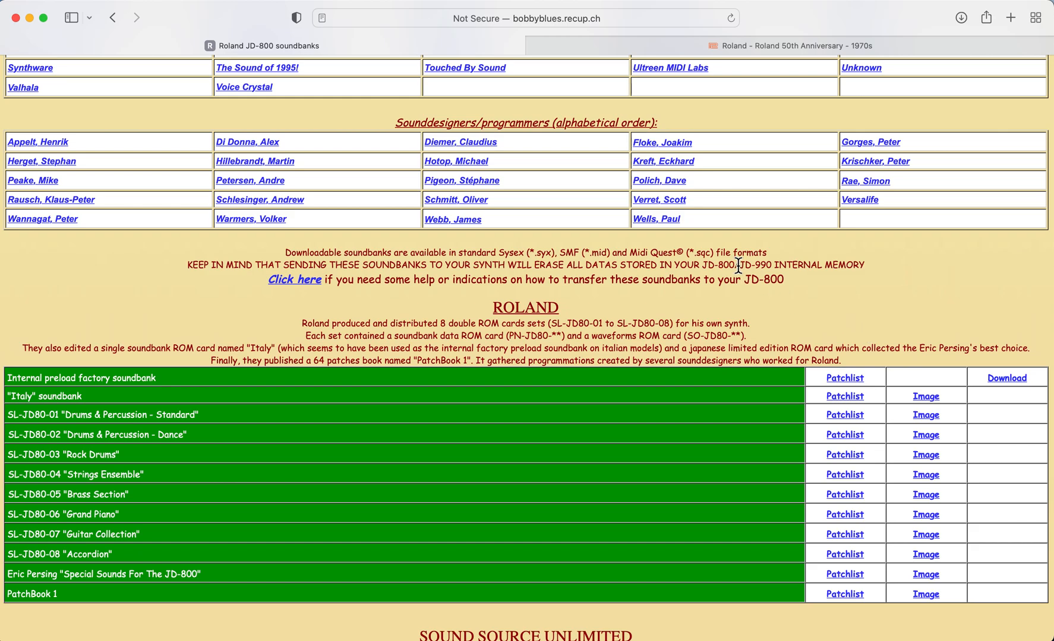
Switch to Preview and view the factory patch list in JD-800_OM.pdf.
key("super+Tab")
key("super+grave")
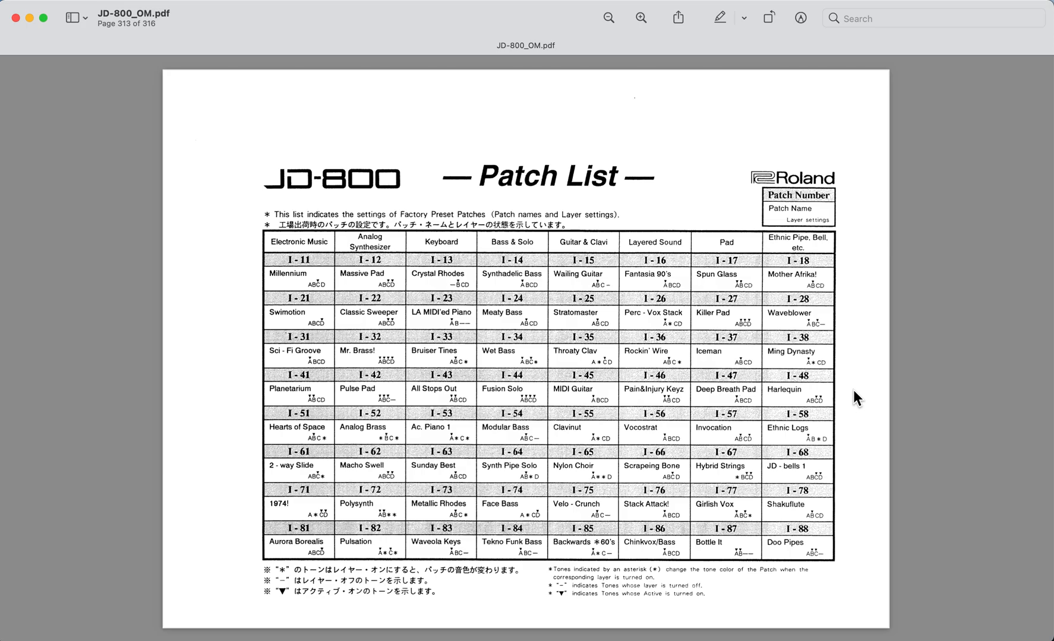
Switch to Numbers and show the Legacy Memory sheet with the JD-800 memory dump SysEx file structure.
key("super+Tab")
key("super+Tab")
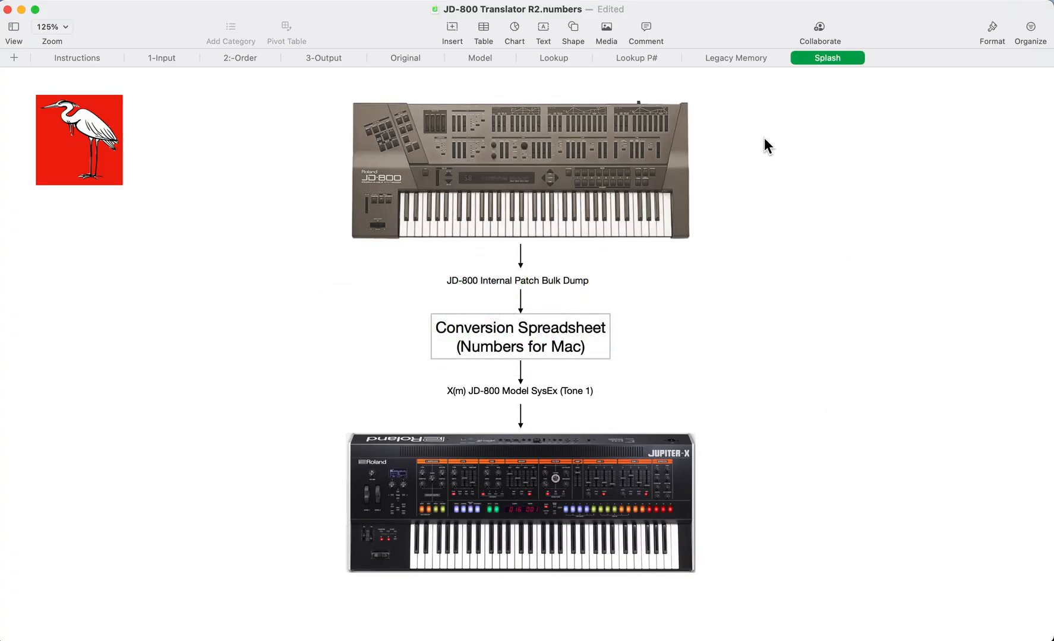
left_click(732, 58)
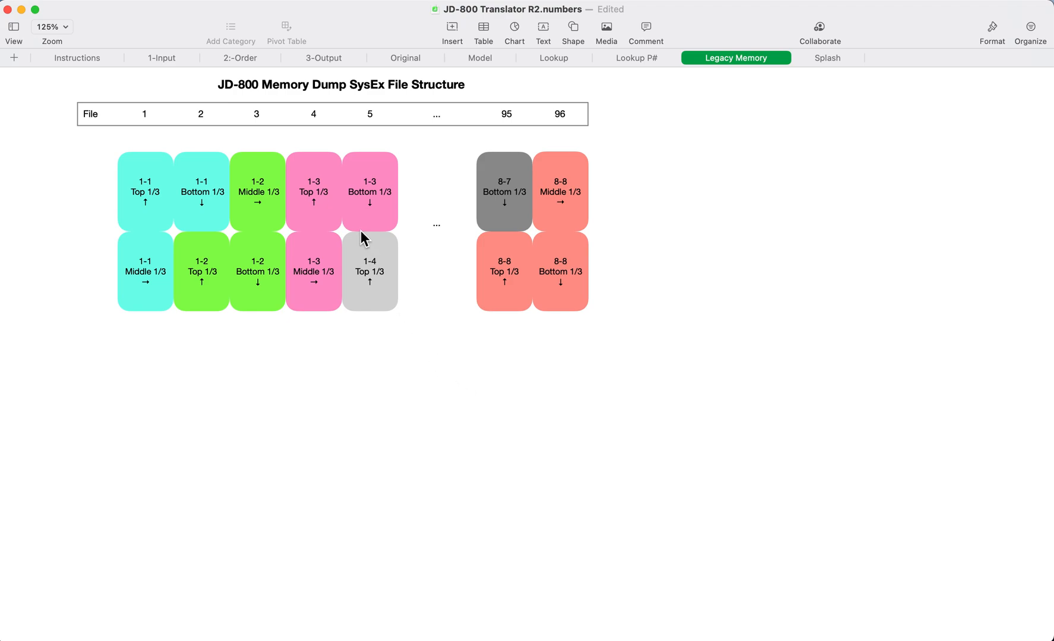
Show the Instructions sheet and read through the overview, requirements, background and input directions.
left_click(74, 57)
scroll(271, 318, "down", 6)
scroll(271, 318, "up", 6)
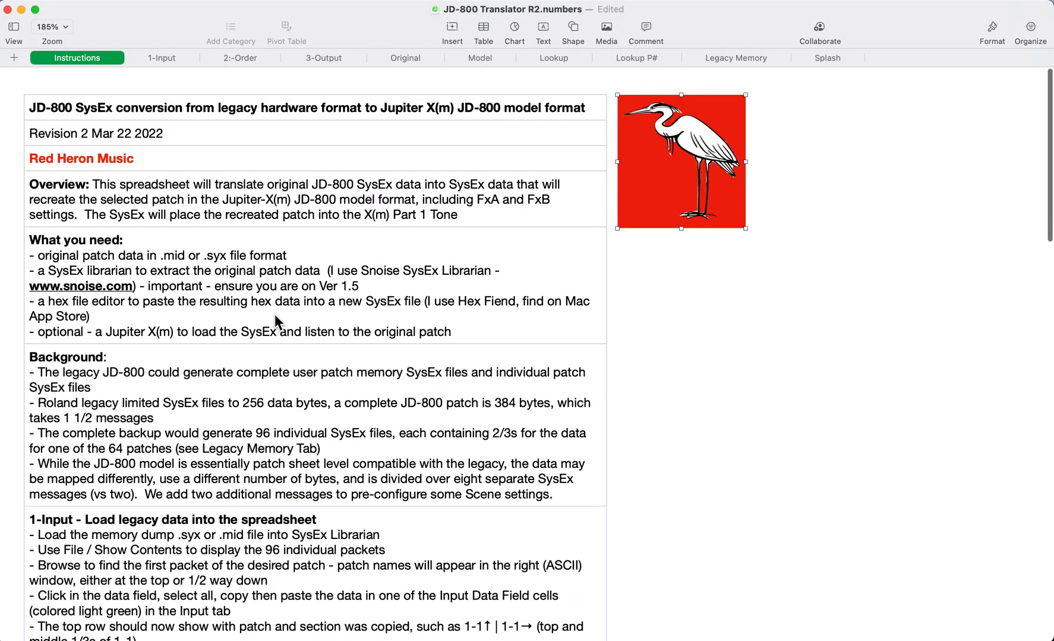
scroll(275, 315, "down", 3)
scroll(274, 315, "up", 3)
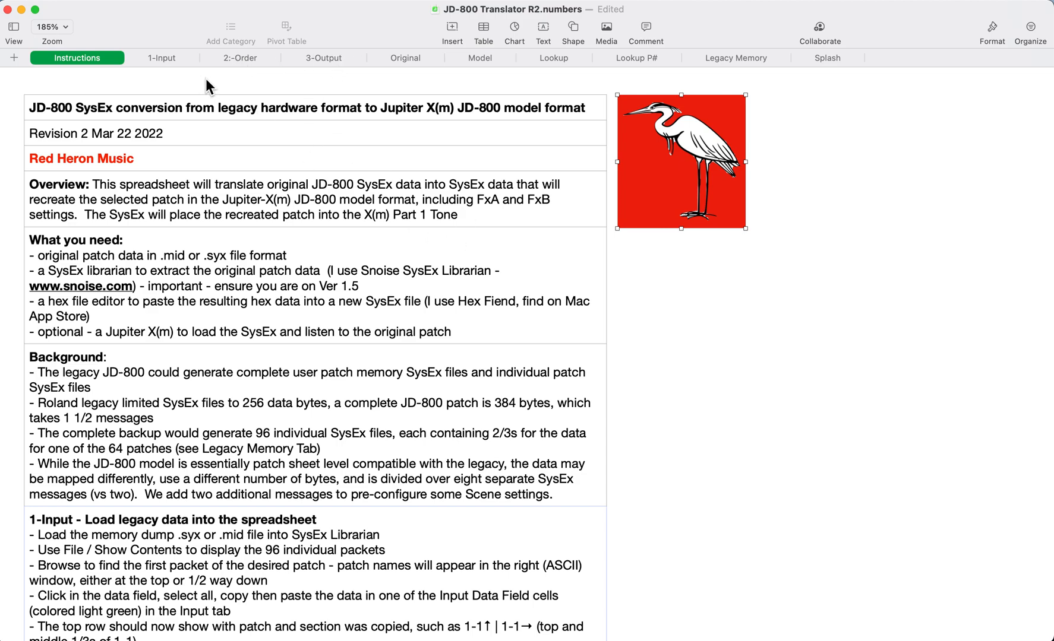
Switch to SysEx Librarian and check its version in the About window.
key("super+Tab")
key("super+Tab")
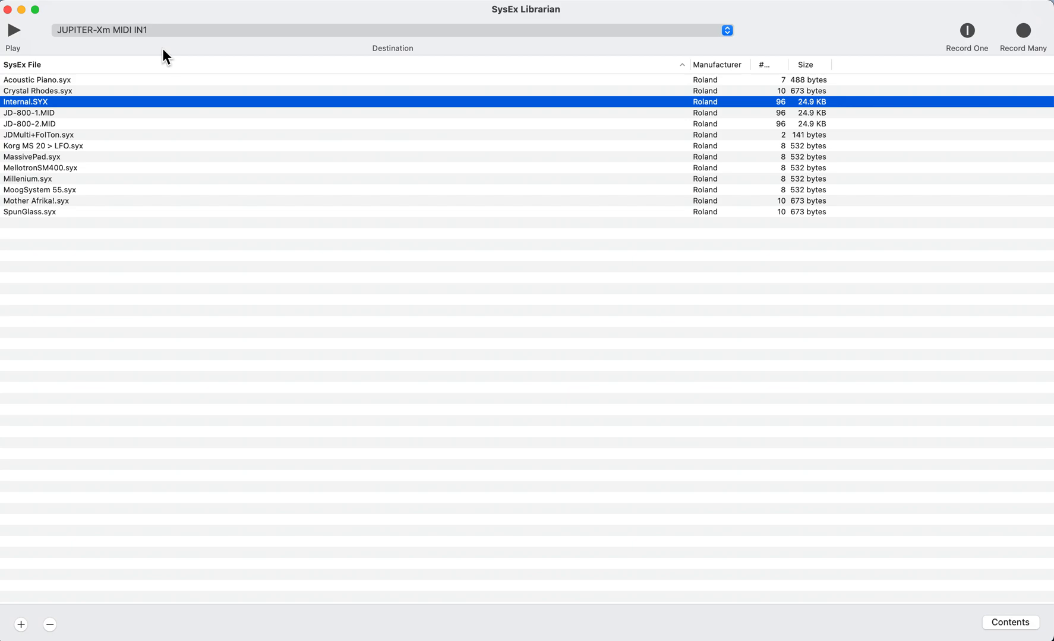
left_click(90, 0)
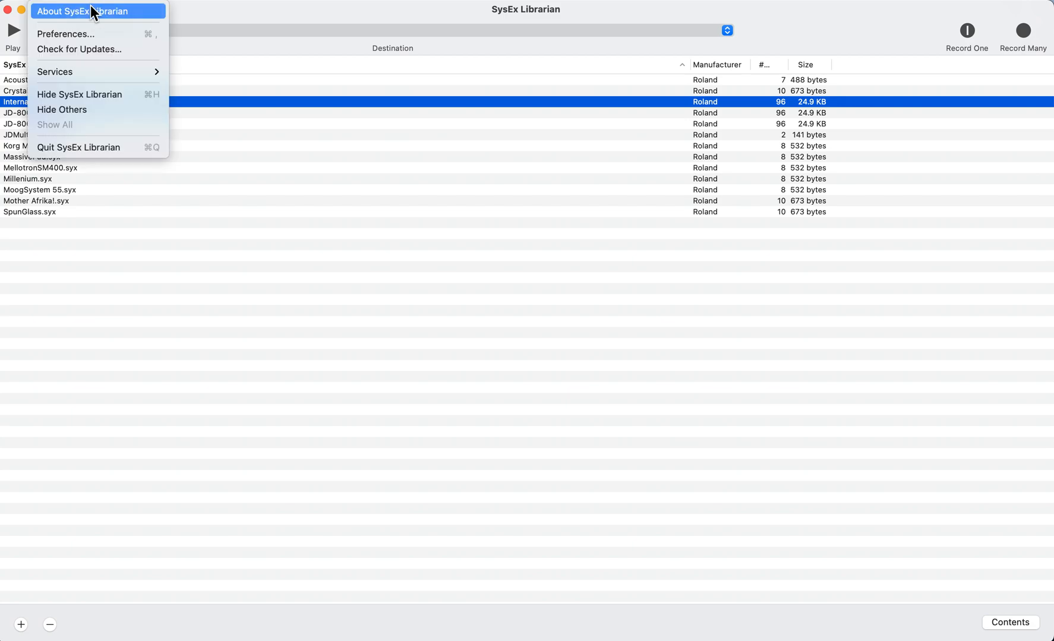
left_click(91, 12)
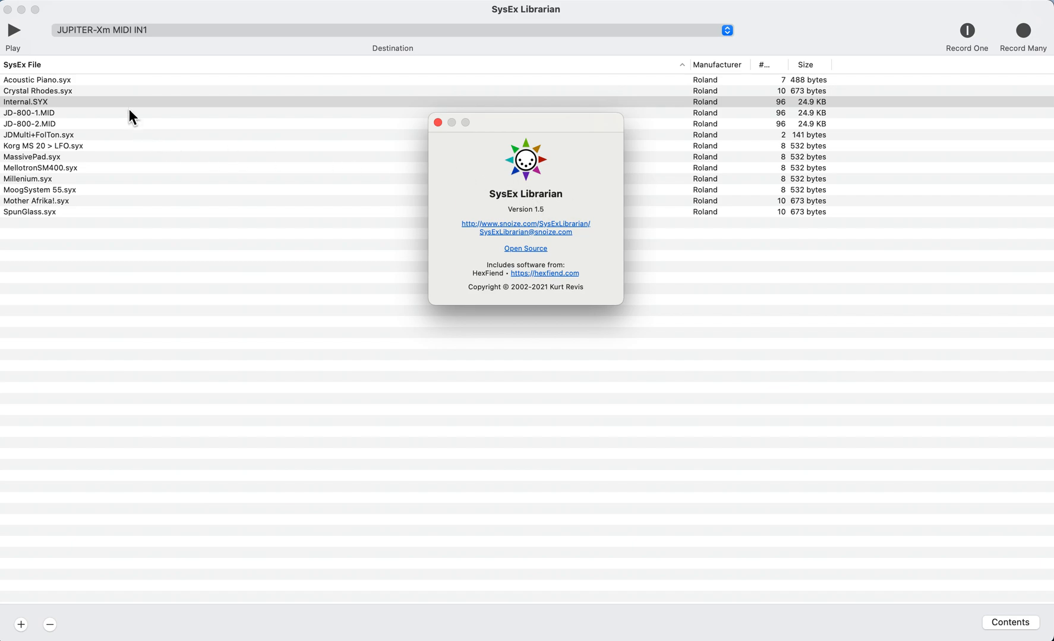
Show the contents of the Internal.SYX file in its own window.
left_click(91, 104)
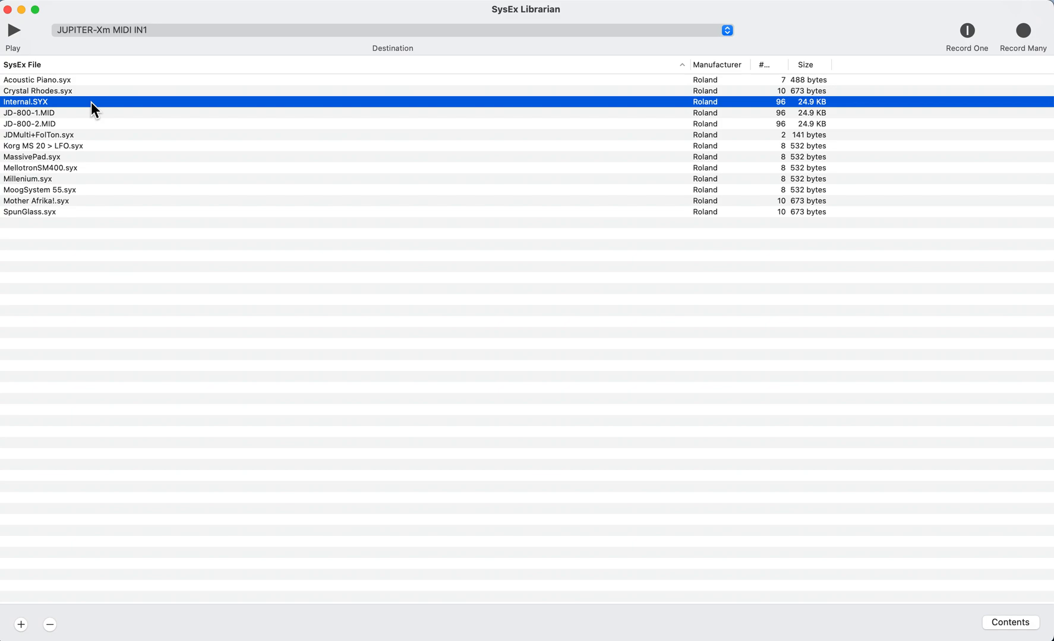
left_click(128, 0)
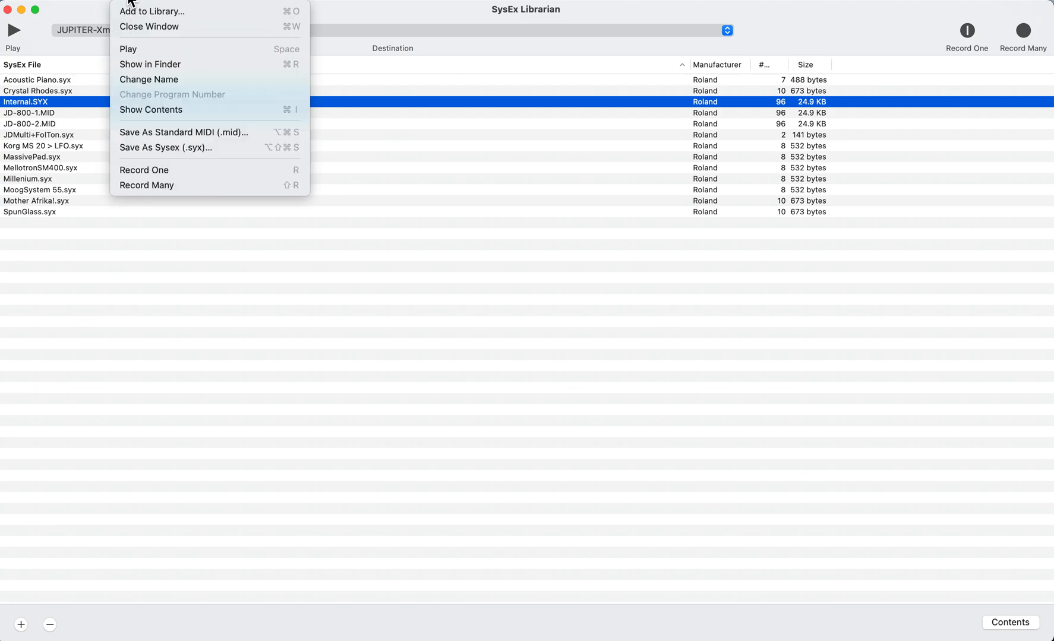
left_click(154, 104)
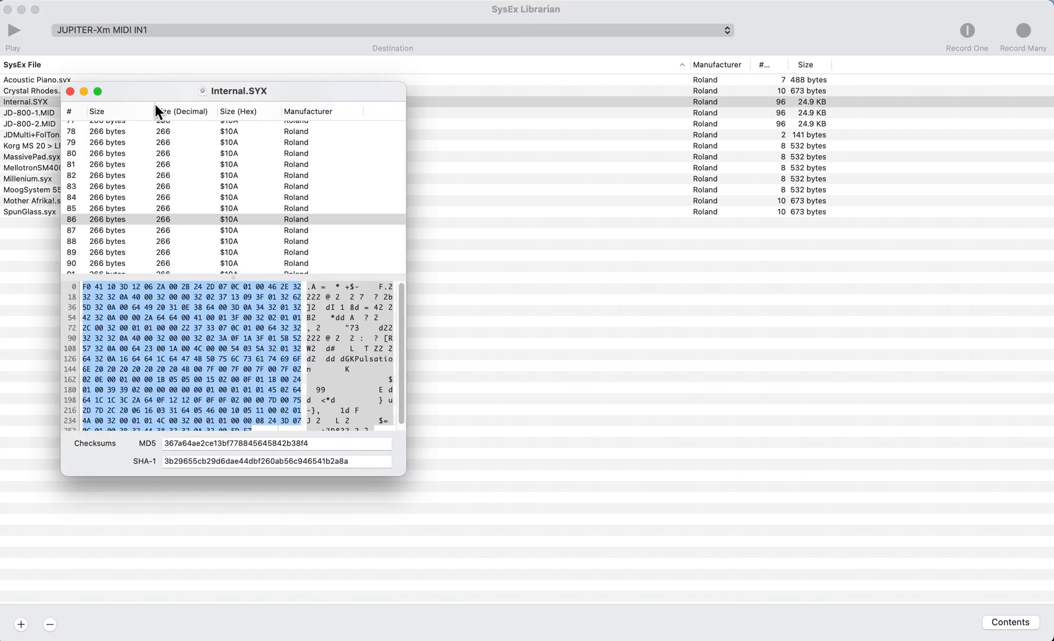
Inspect the data of packets 1, 2 and 3 of Internal.SYX for their patch names.
left_click(233, 184)
scroll(236, 183, "up", 12)
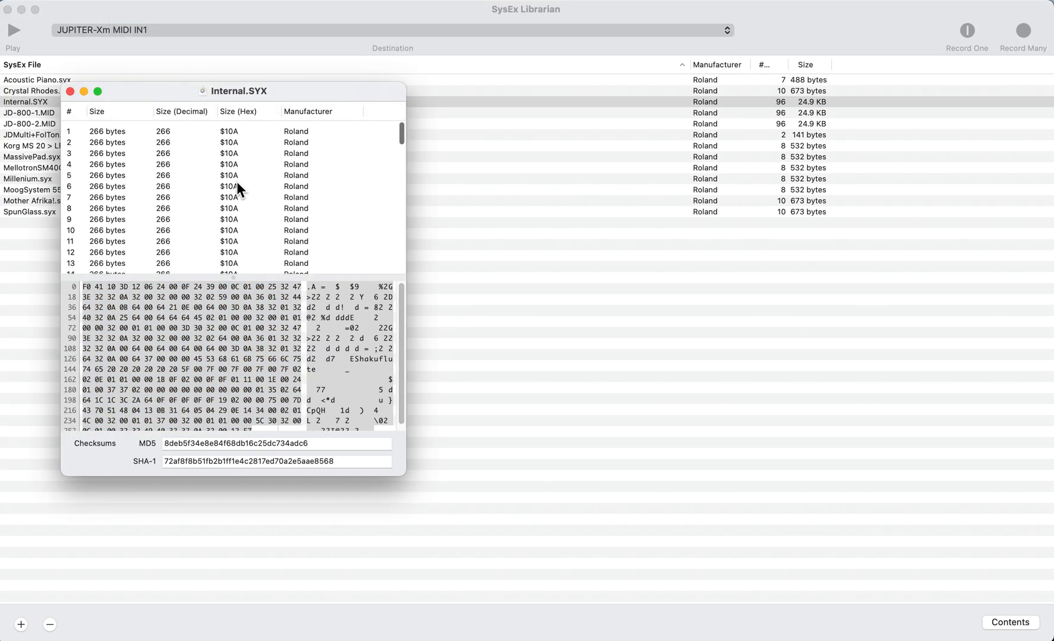
scroll(238, 181, "up", 5)
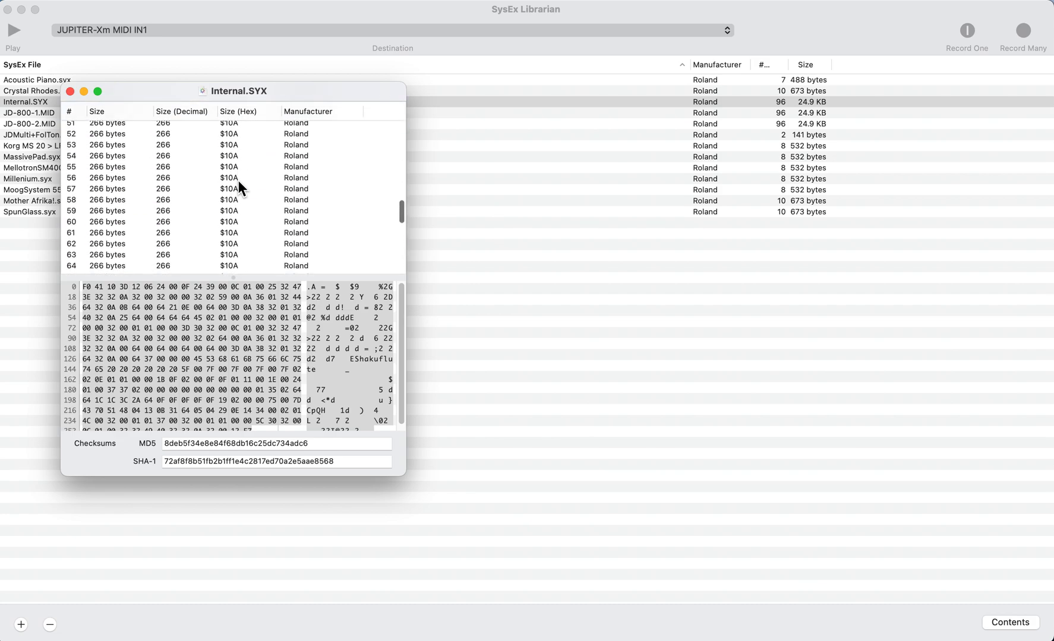
left_click(235, 126)
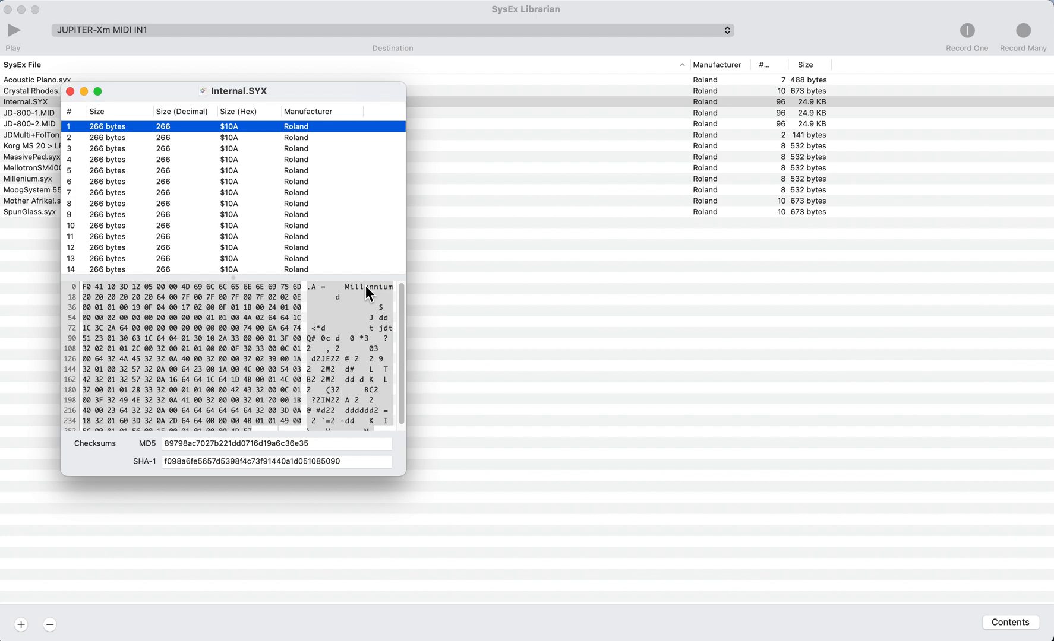
left_click(304, 138)
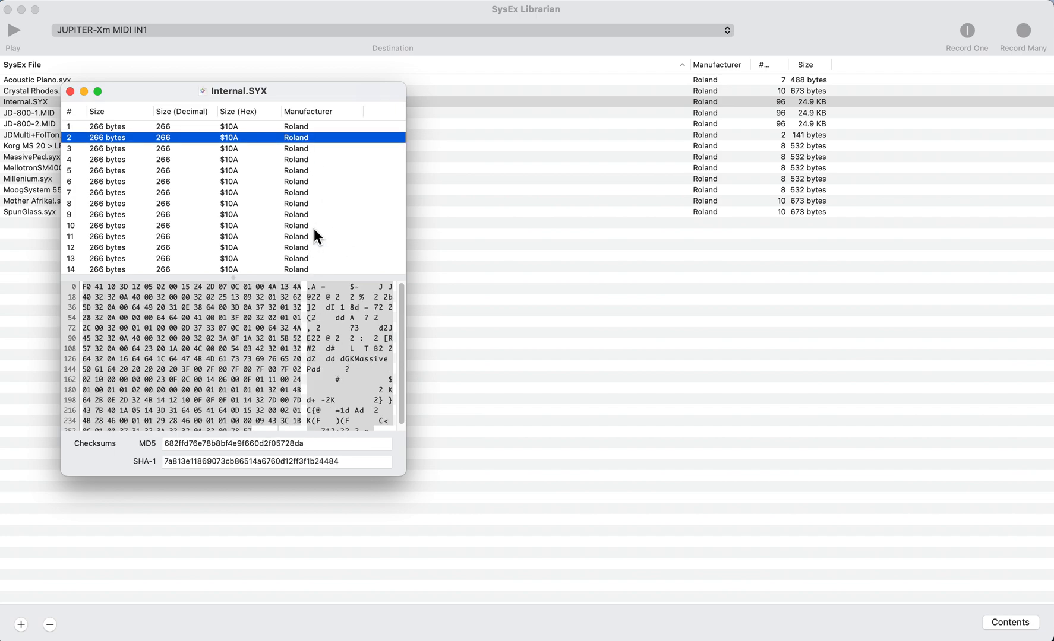
left_click(311, 149)
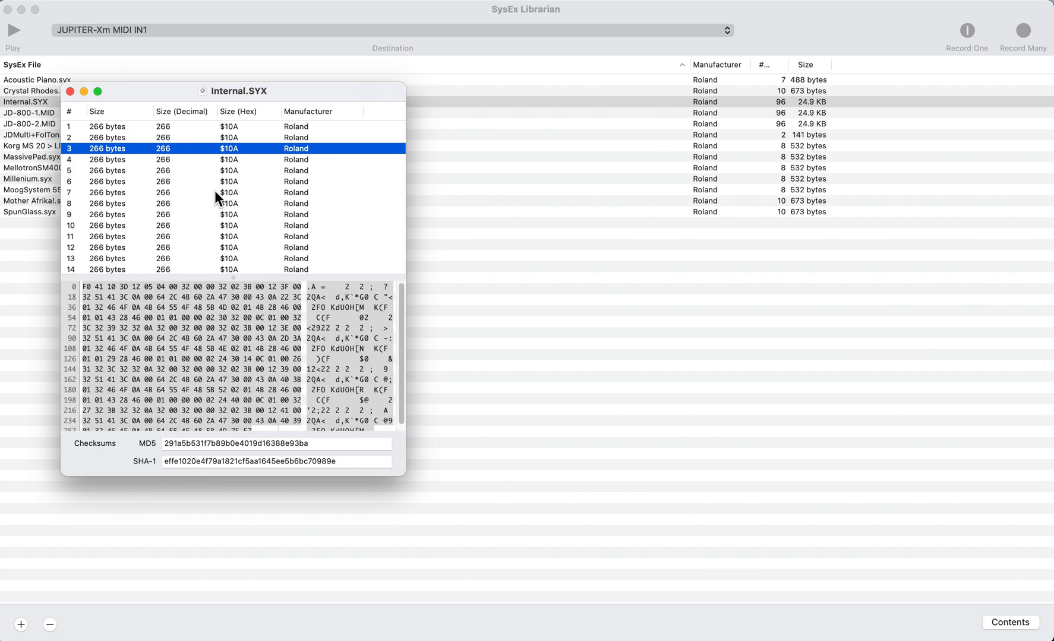
Find packet 85 holding the Aurora Borealis patch and select and copy all of its hex data.
scroll(199, 194, "down", 4)
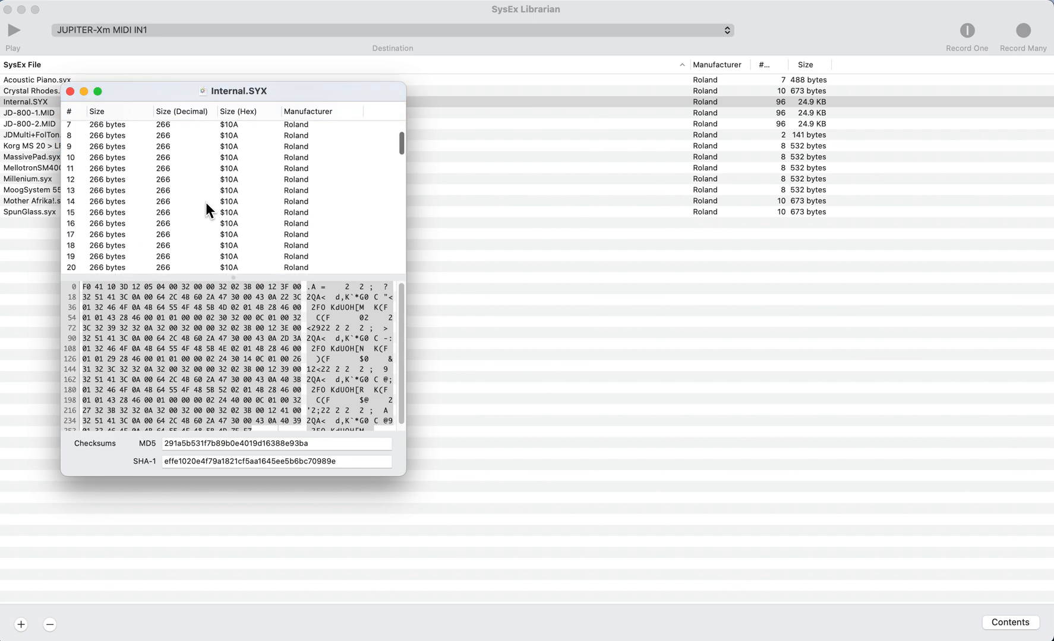
scroll(205, 204, "down", 8)
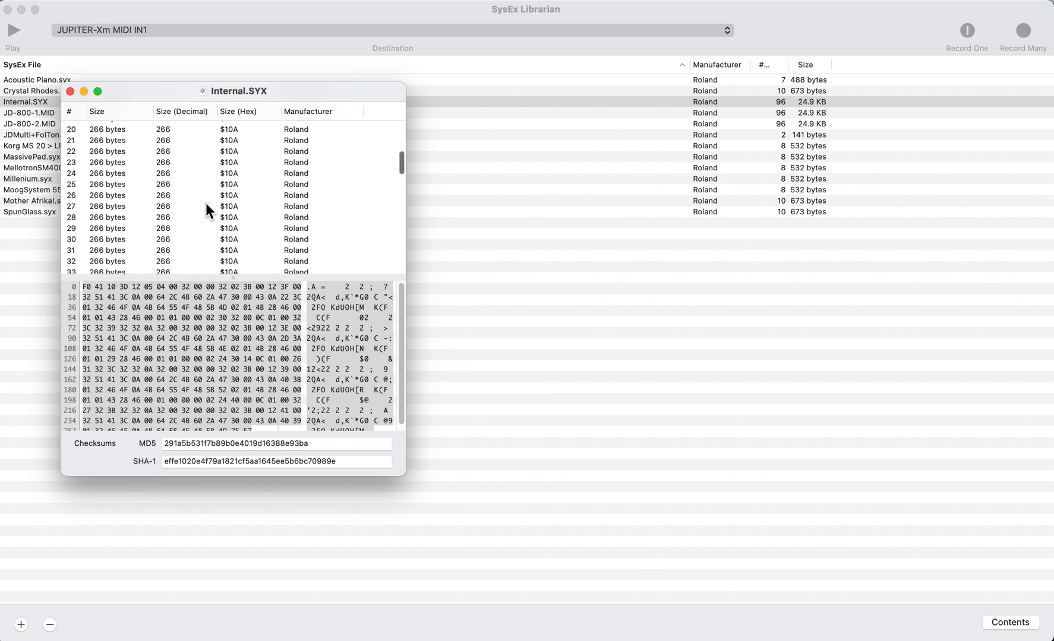
scroll(206, 204, "down", 5)
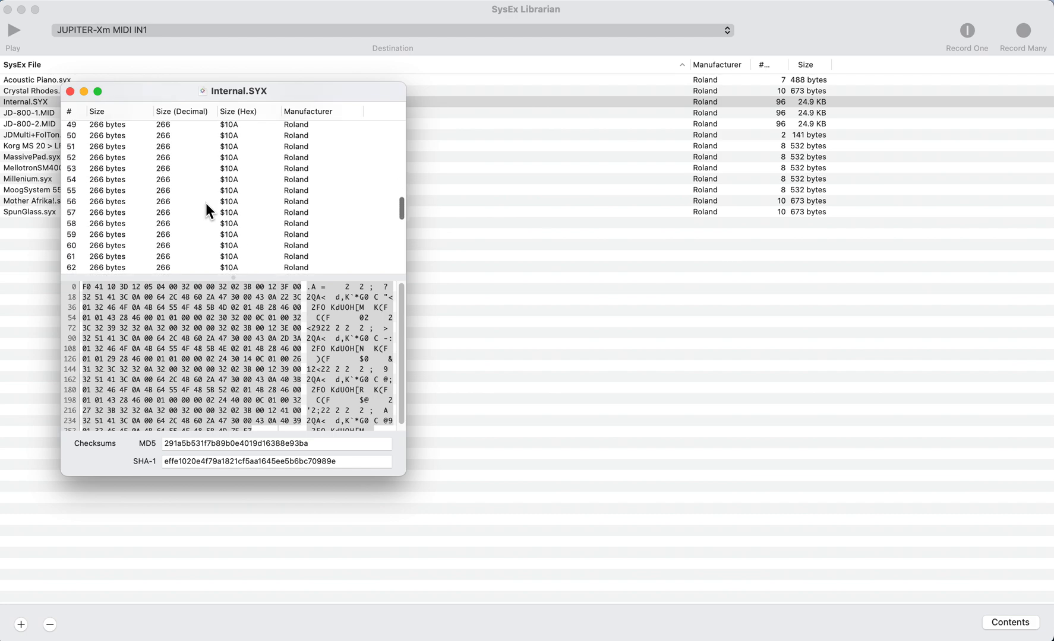
scroll(206, 203, "down", 11)
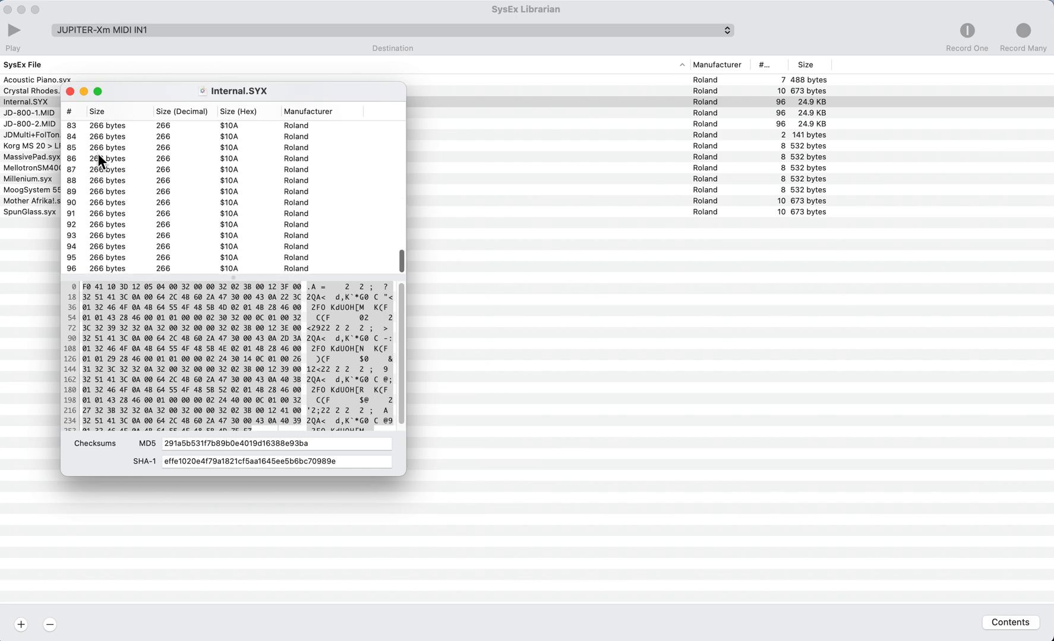
left_click(97, 148)
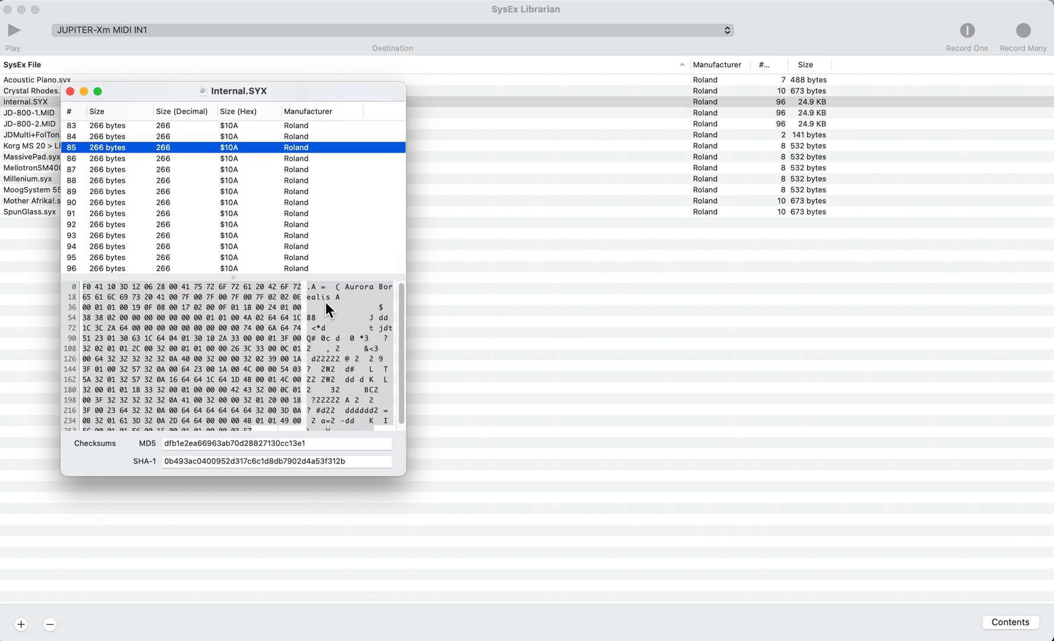
left_click(202, 349)
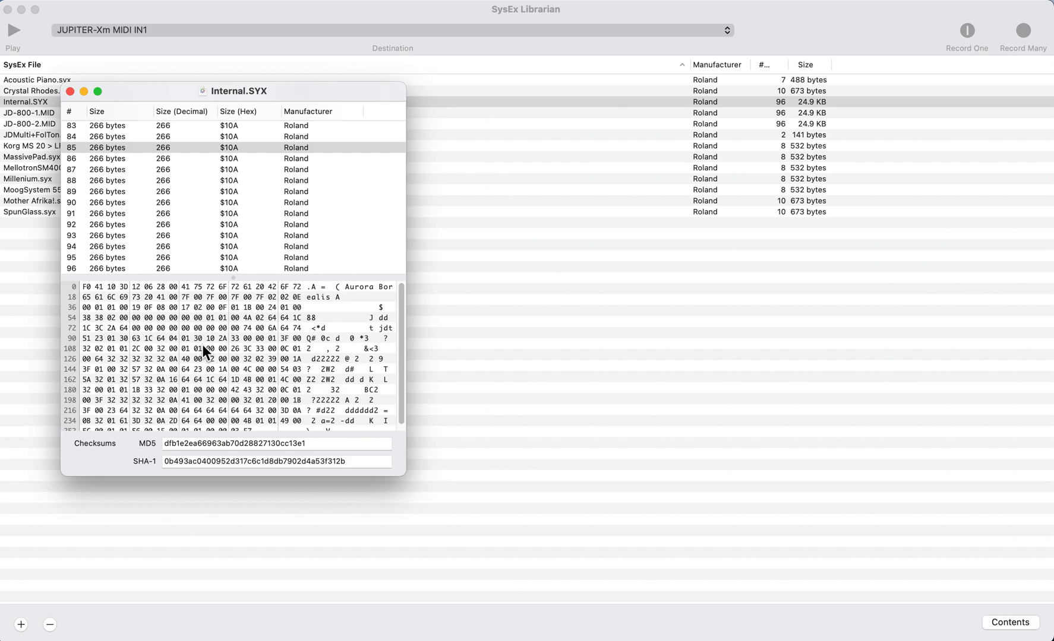
key("super+a")
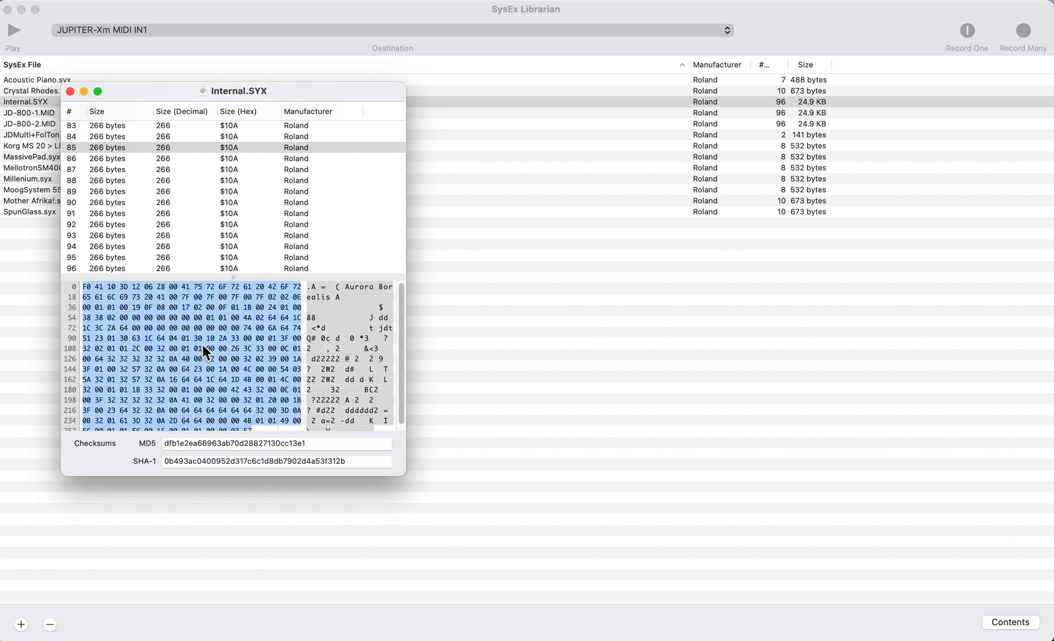
Switch to Numbers, paste the packet's hex data into cell C3 of the 1-Input sheet and check its patch address in C1.
key("super+Tab")
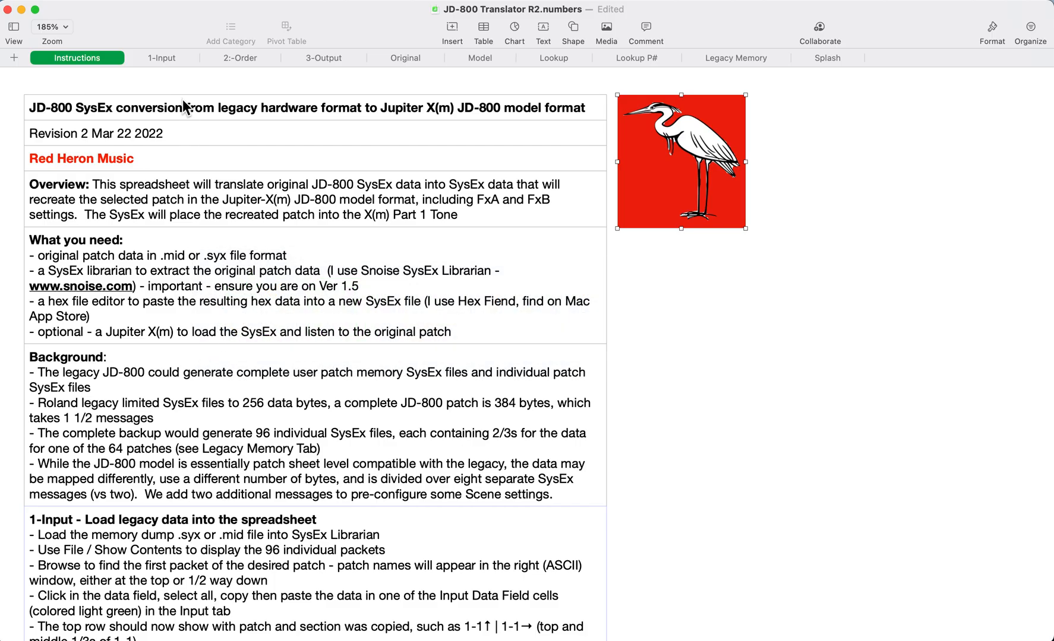
left_click(156, 57)
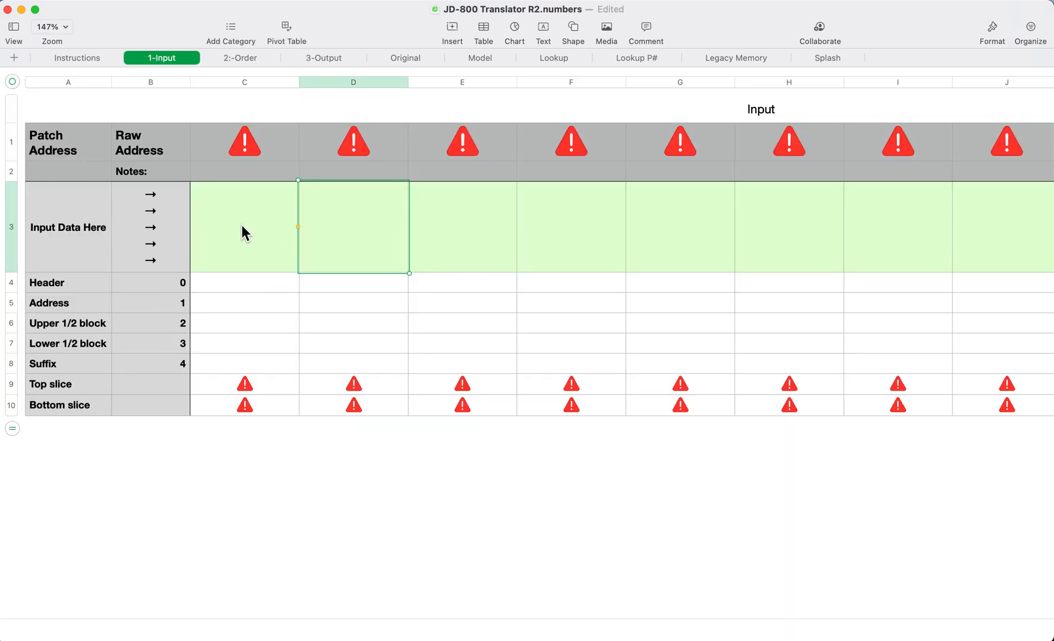
left_click(256, 235)
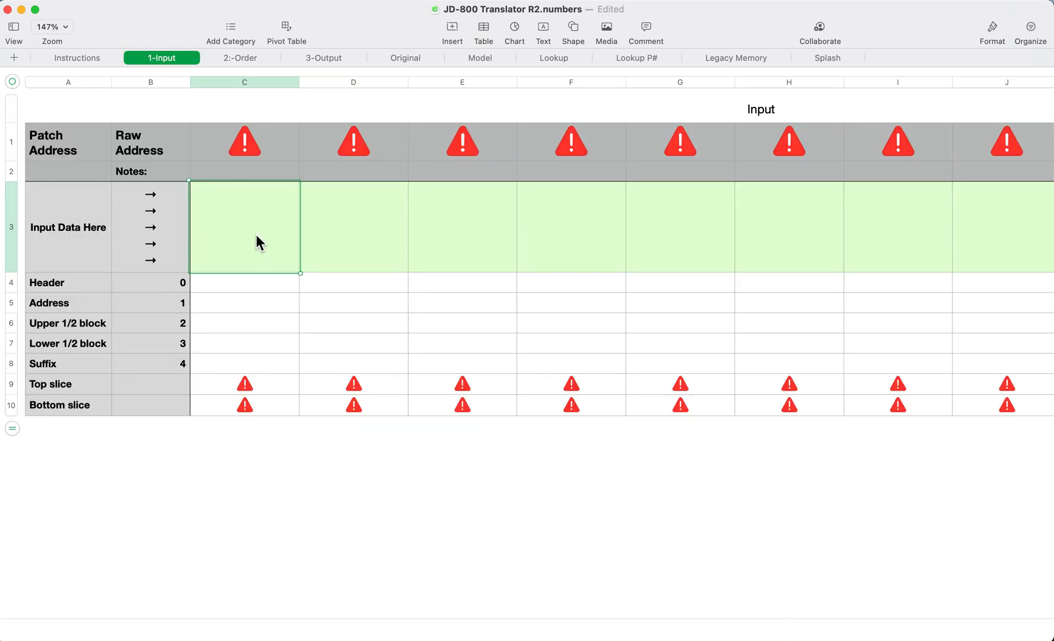
key("super+v")
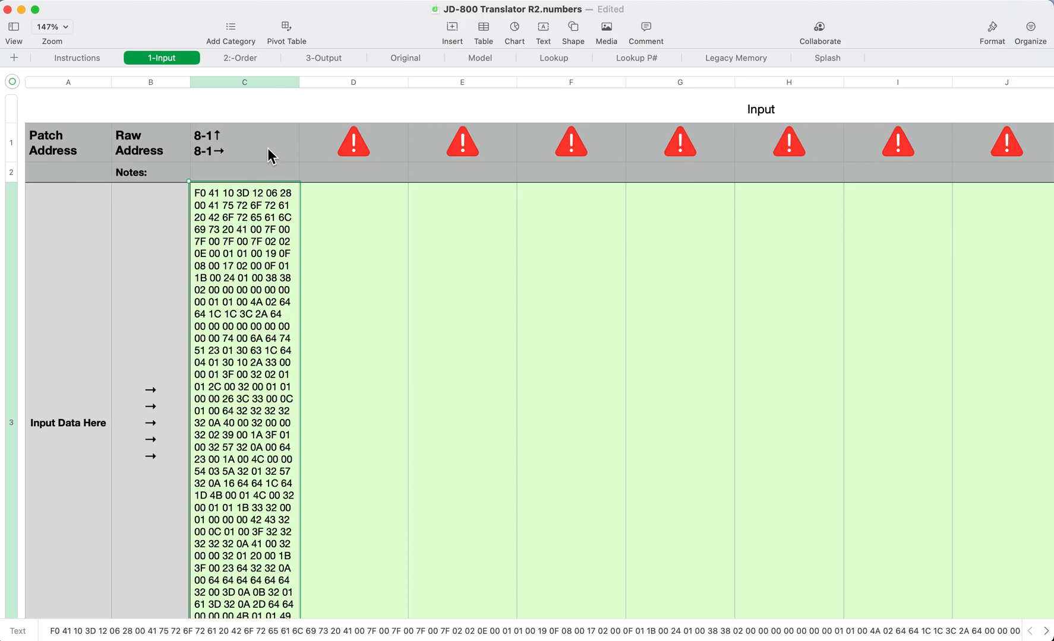
left_click(234, 136)
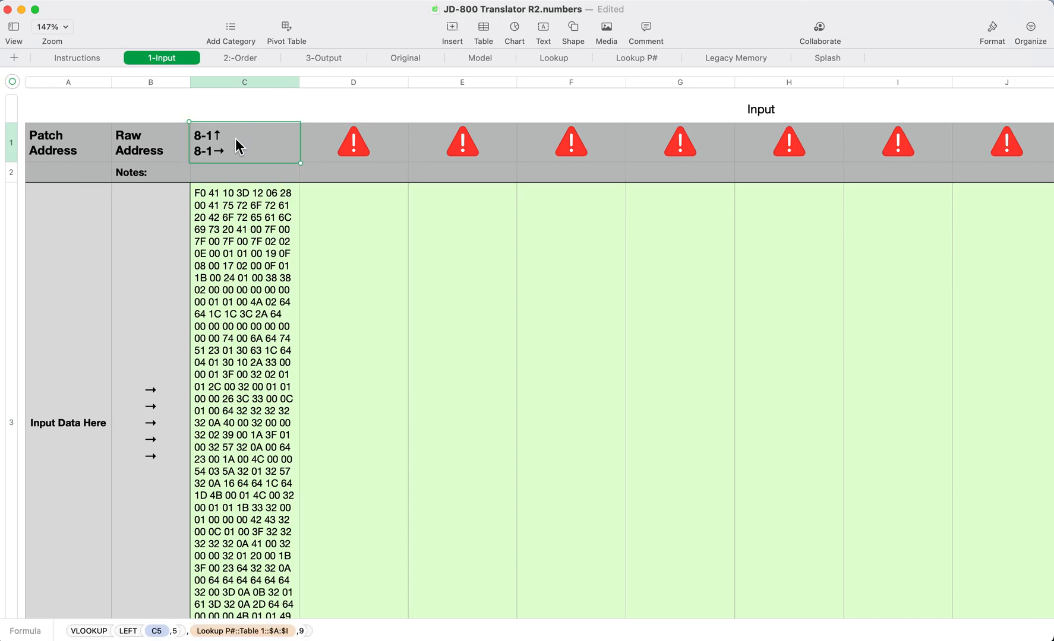
Switch to SysEx Librarian and copy all the hex data of packet 86 in Internal.SYX.
key("super+Tab")
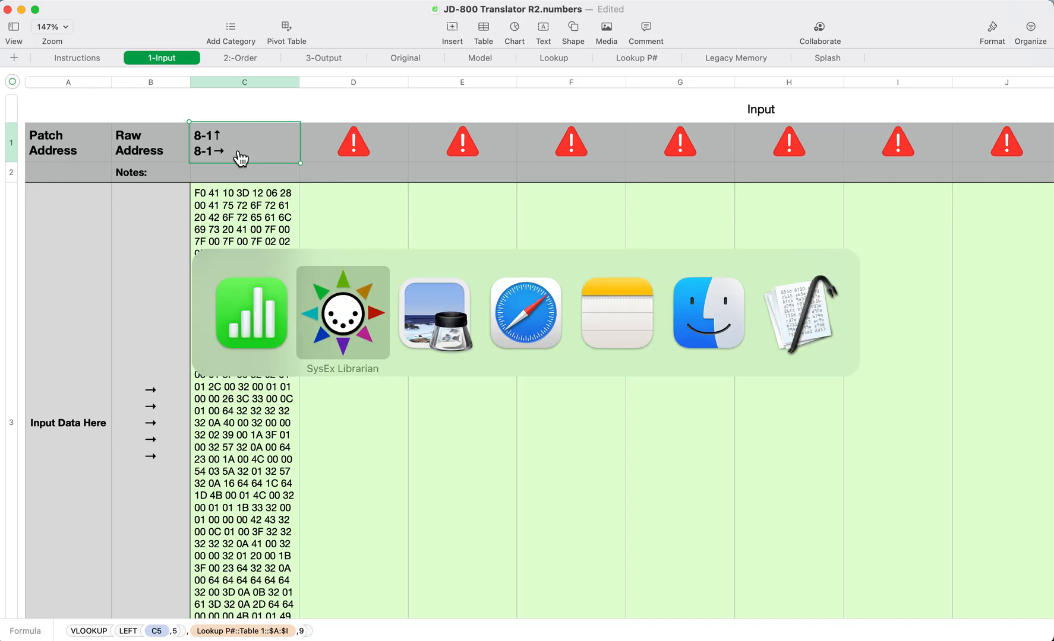
left_click(231, 159)
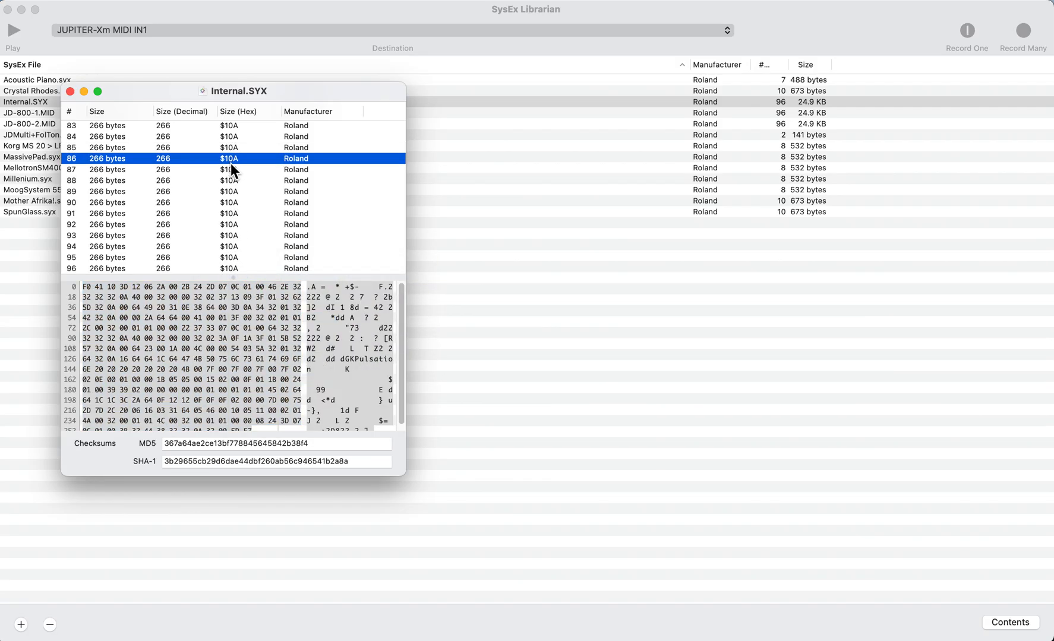
left_click(220, 329)
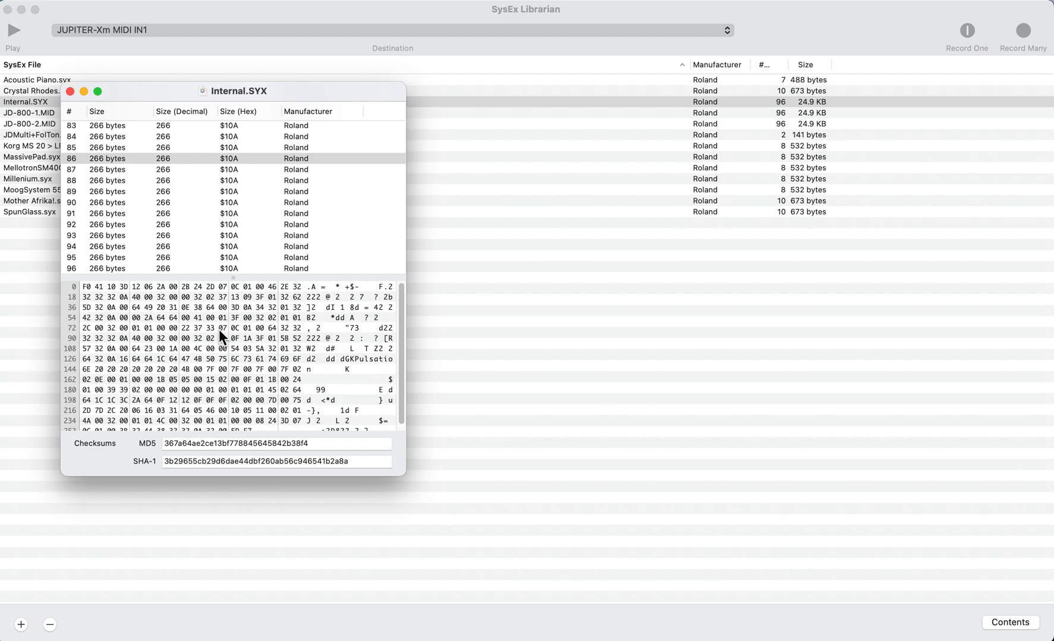
key("super+a")
key("super+c")
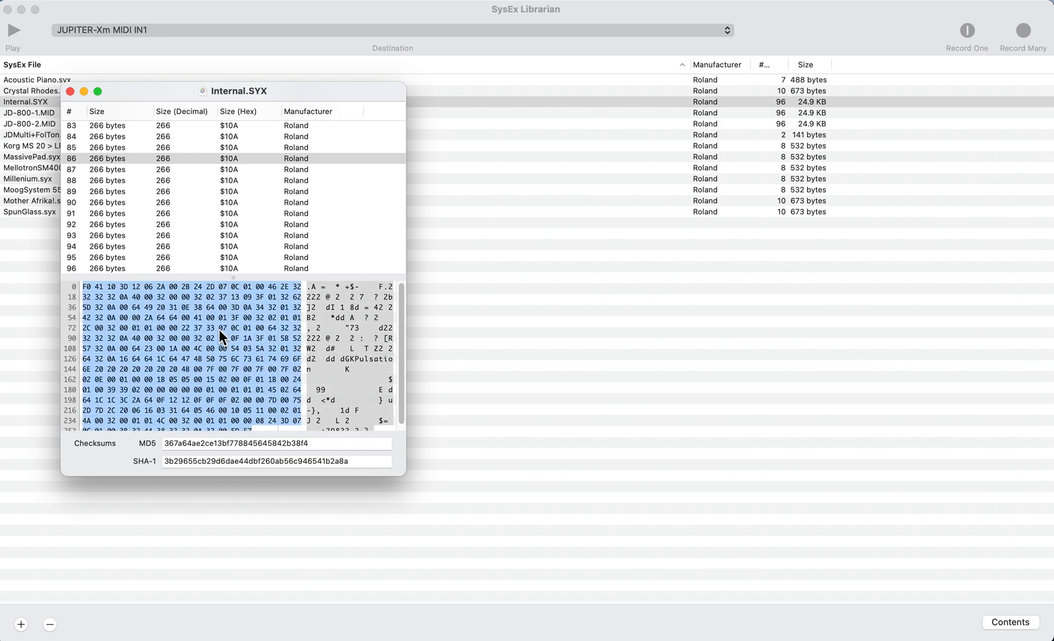
Switch back to Numbers and paste packet 86's hex data into cell D3 of the 1-Input sheet.
key("super+Tab")
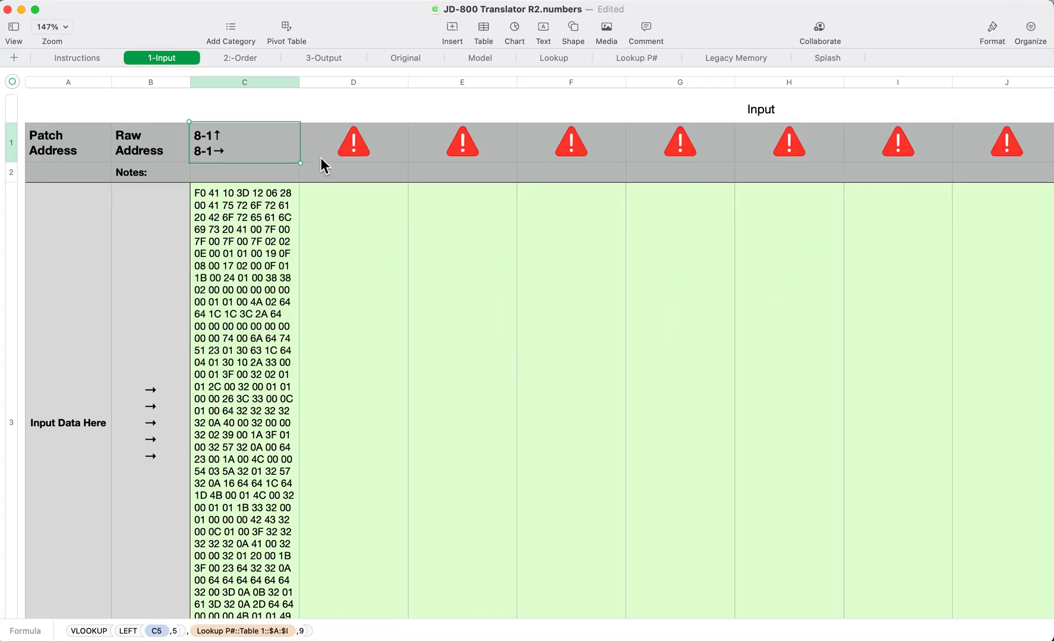
left_click(349, 245)
key("super+v")
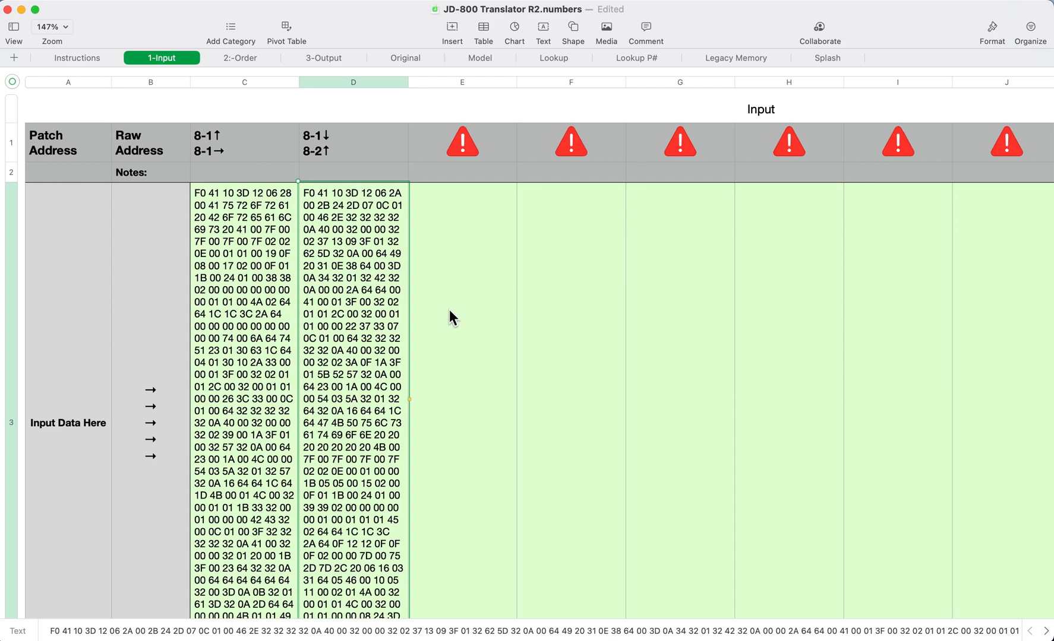
scroll(450, 311, "right", 10)
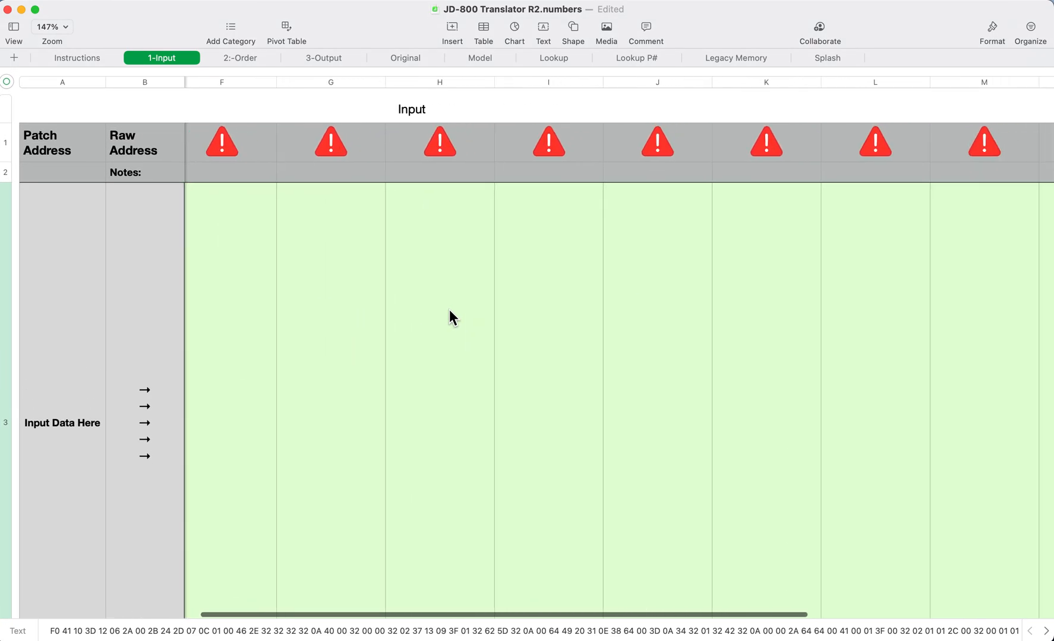
scroll(449, 312, "left", 10)
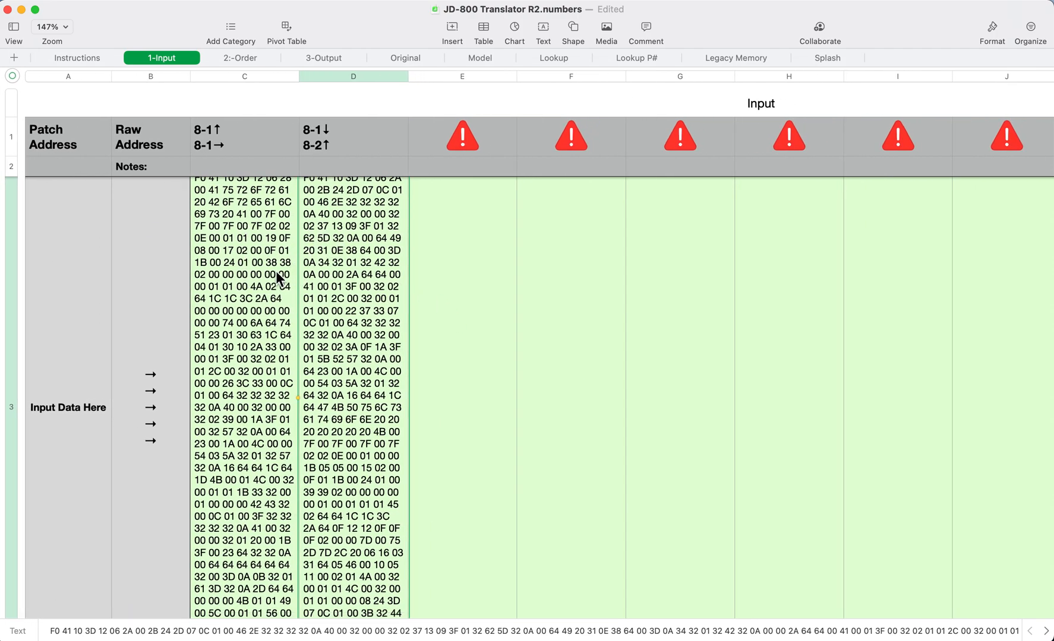
scroll(276, 273, "up", 2)
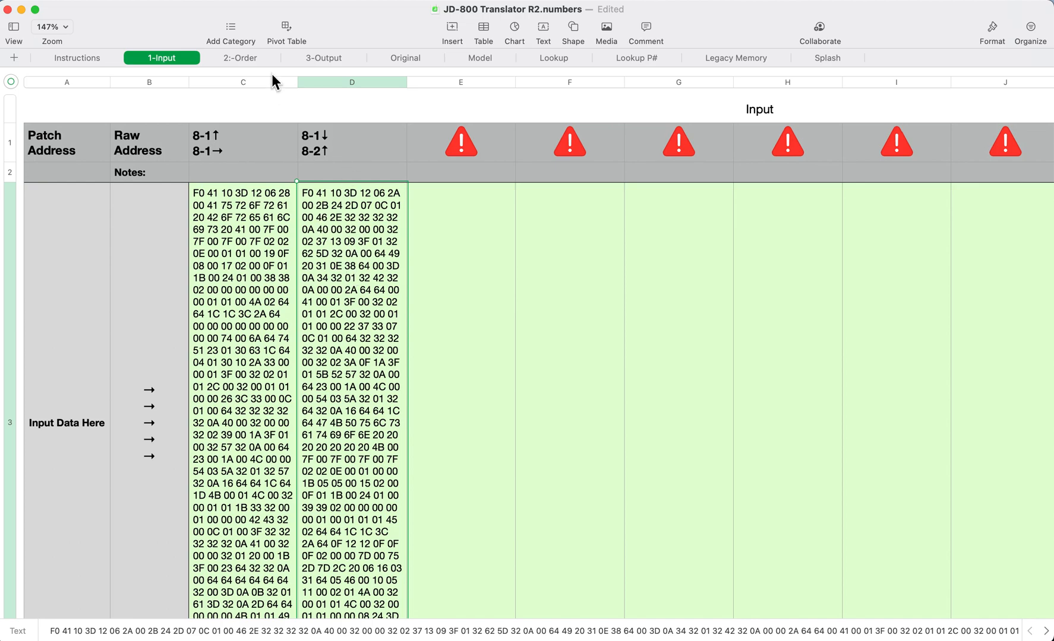
On the 2-Order sheet, set the Top 1/3 row to column C and U.
left_click(239, 58)
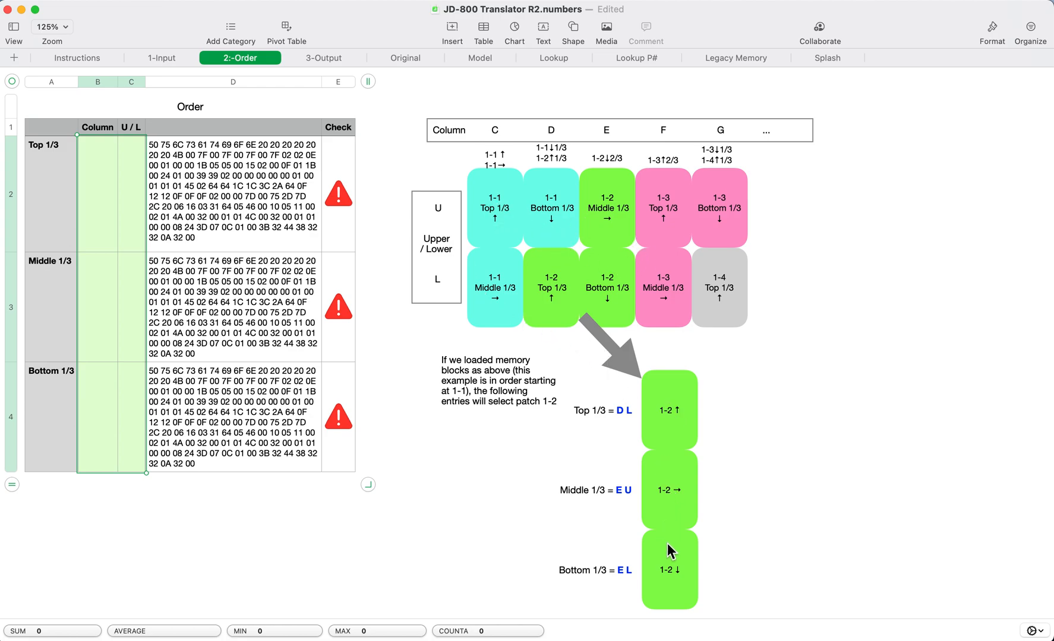
left_click(108, 220)
type("C")
key("Tab")
type("U")
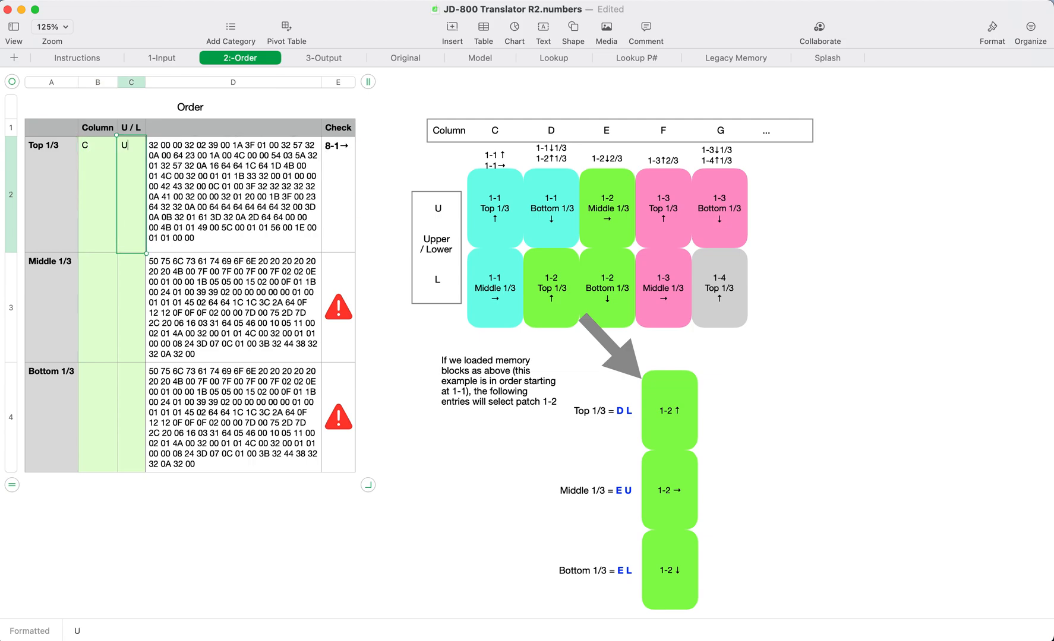
key("Tab")
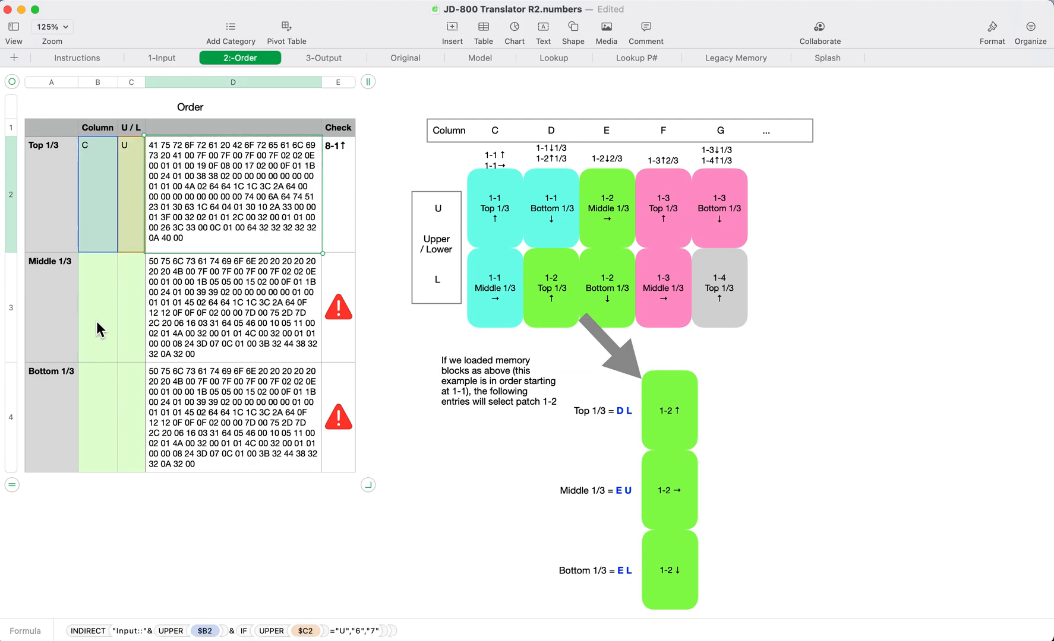
Set the Middle 1/3 row of the Order table to column C and L.
key("Return")
type("C")
key("Tab")
type("L")
key("Tab")
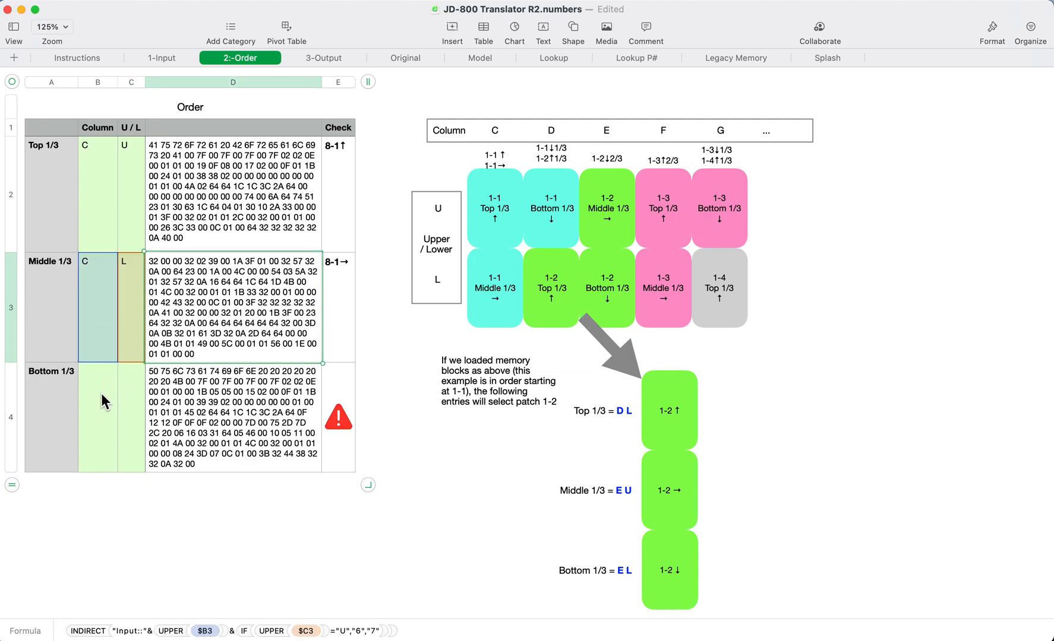
Set the Bottom 1/3 row of the Order table to column D and U.
key("Return")
type("D")
key("Tab")
type("U")
key("Tab")
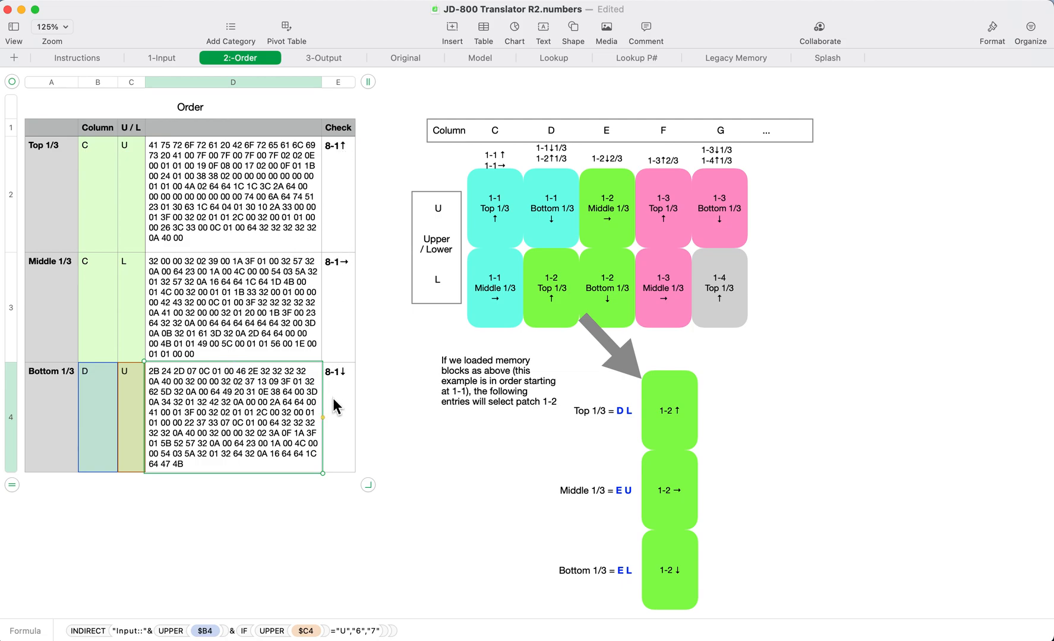
scroll(341, 151, "down", 1)
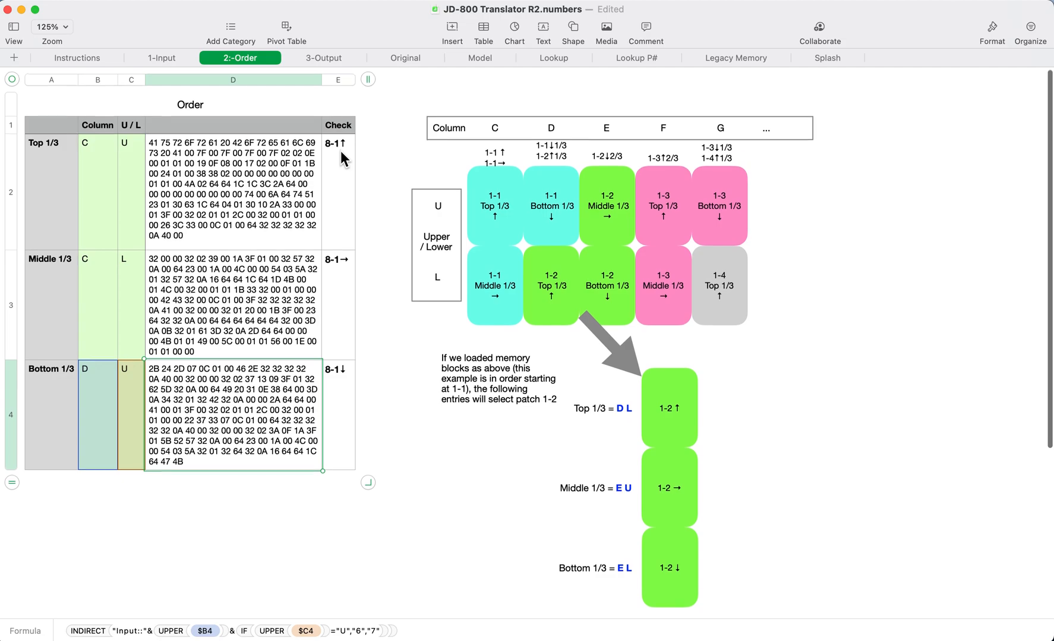
Review the 3-Output sheet's byte and error columns and select the Aurora Borealis output cells G2 through G11.
left_click(315, 54)
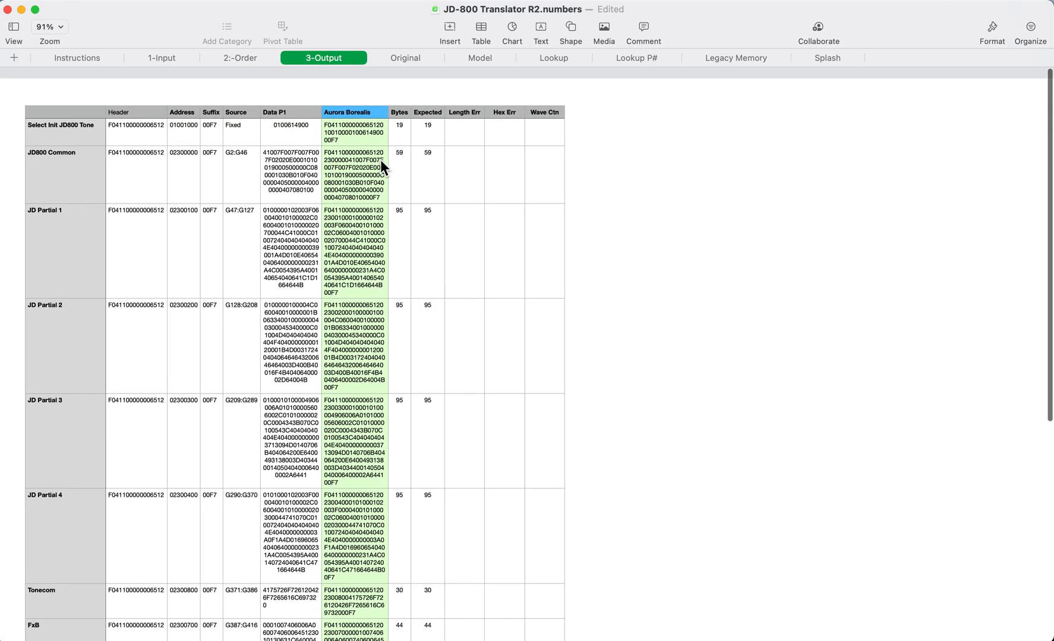
left_click(357, 125)
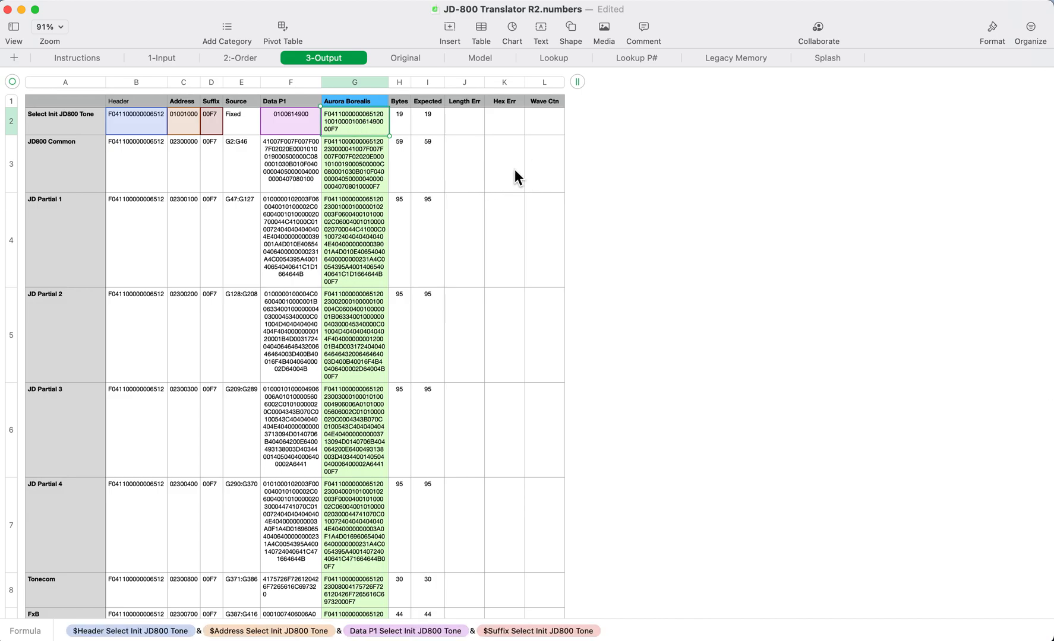
scroll(474, 276, "down", 10)
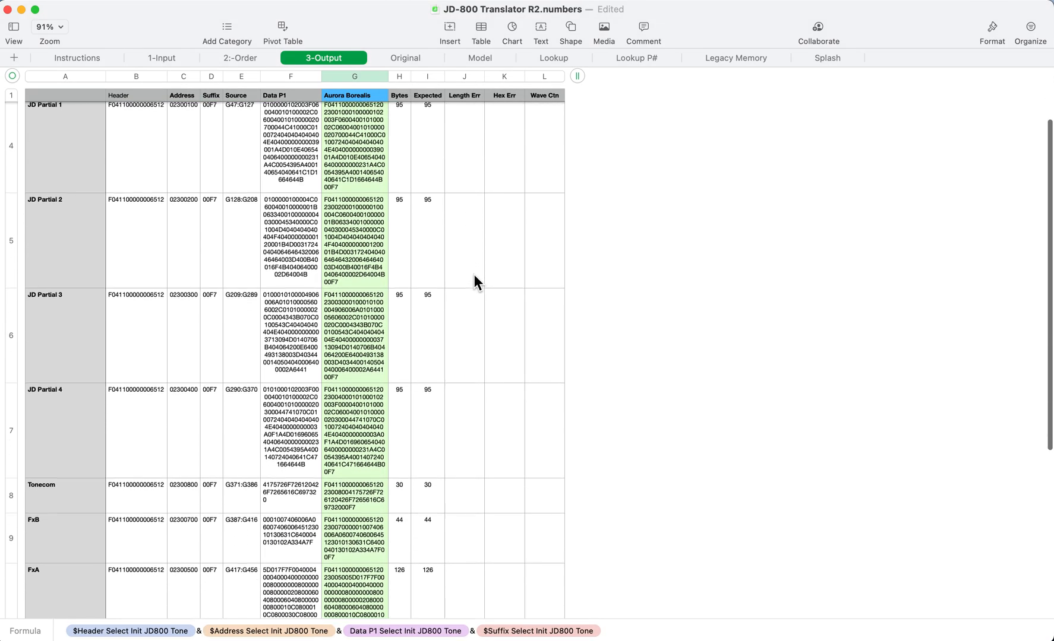
scroll(473, 277, "up", 10)
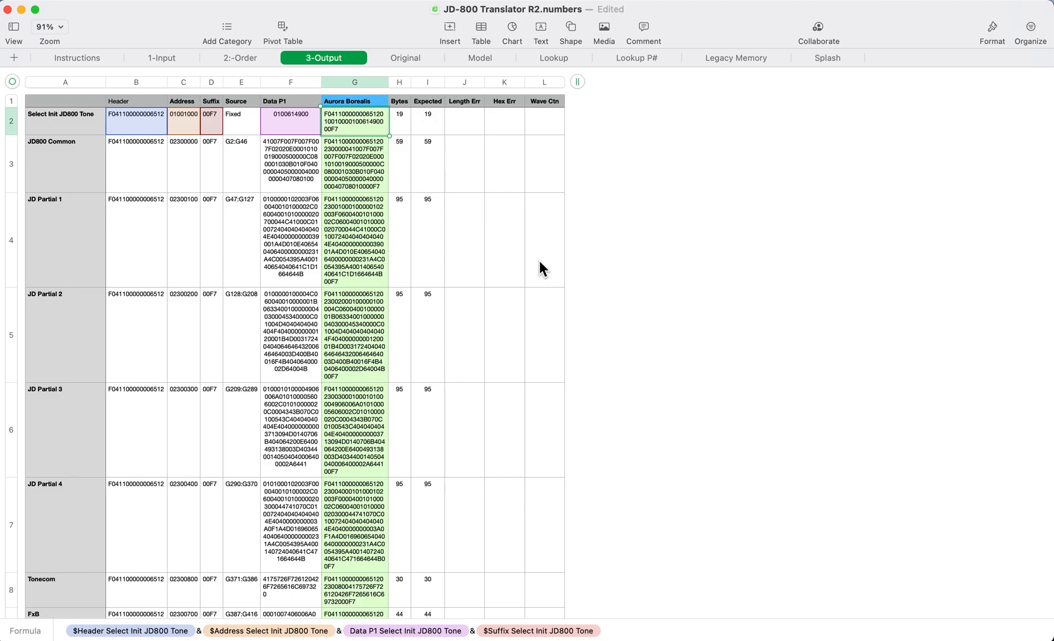
scroll(537, 258, "down", 2)
scroll(538, 258, "up", 2)
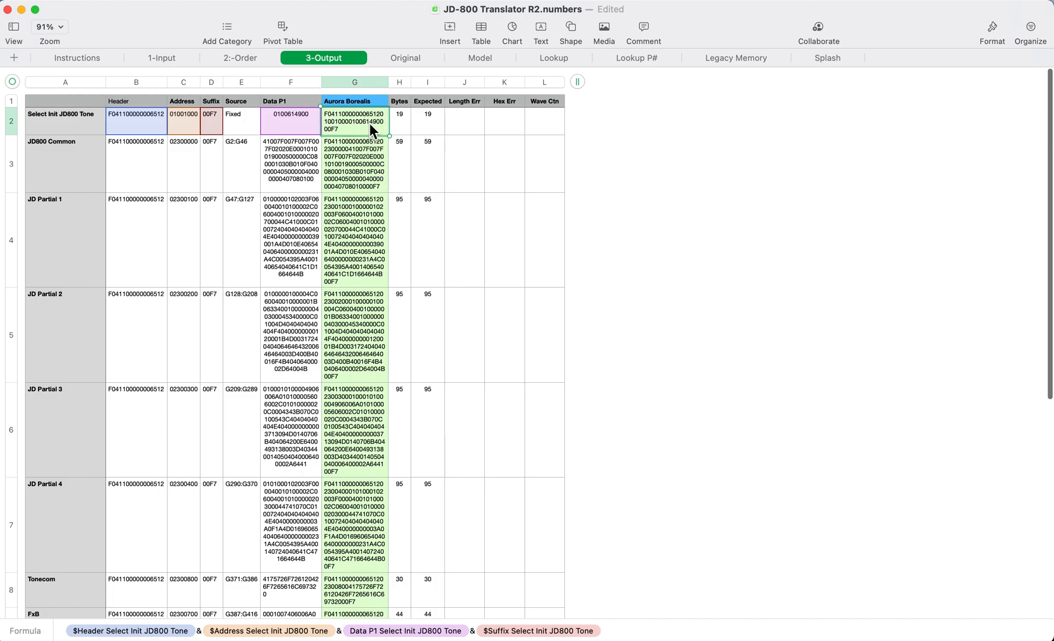
scroll(369, 277, "down", 10)
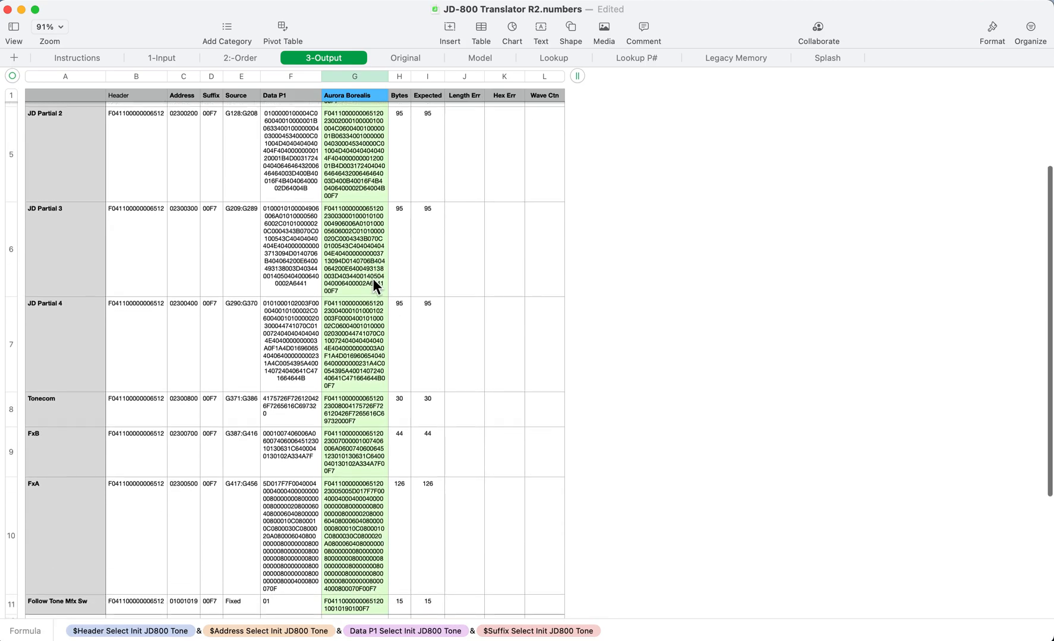
left_click(353, 423, "shift")
scroll(366, 319, "up", 10)
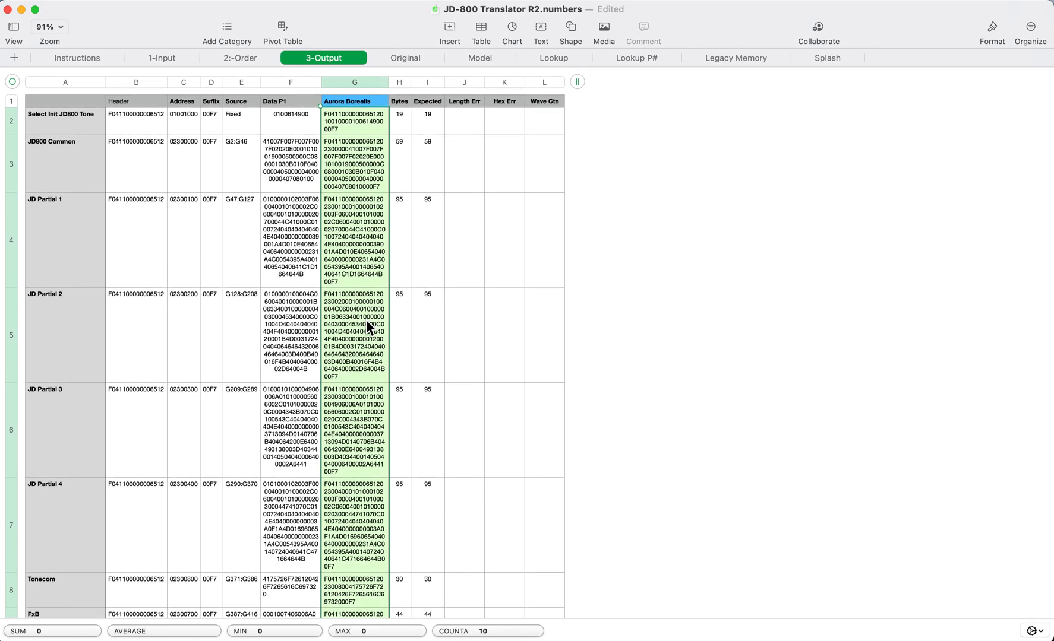
Switch to the hex editor and create a new empty file.
key("super+Tab")
key("super+Tab")
key("super+Tab")
key("super+Tab")
key("super+Tab")
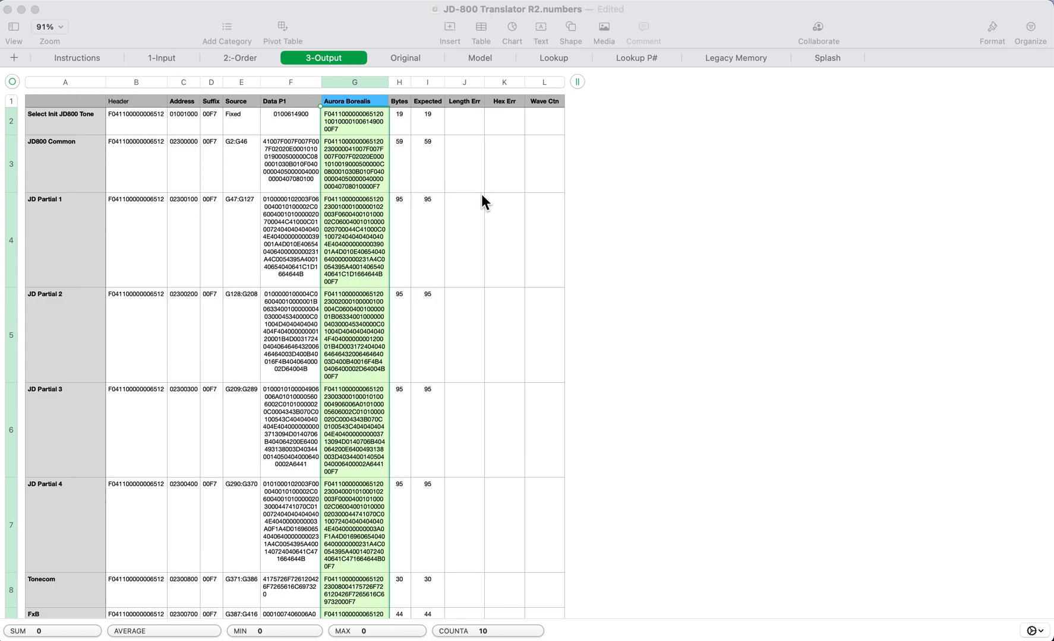
key("super+n")
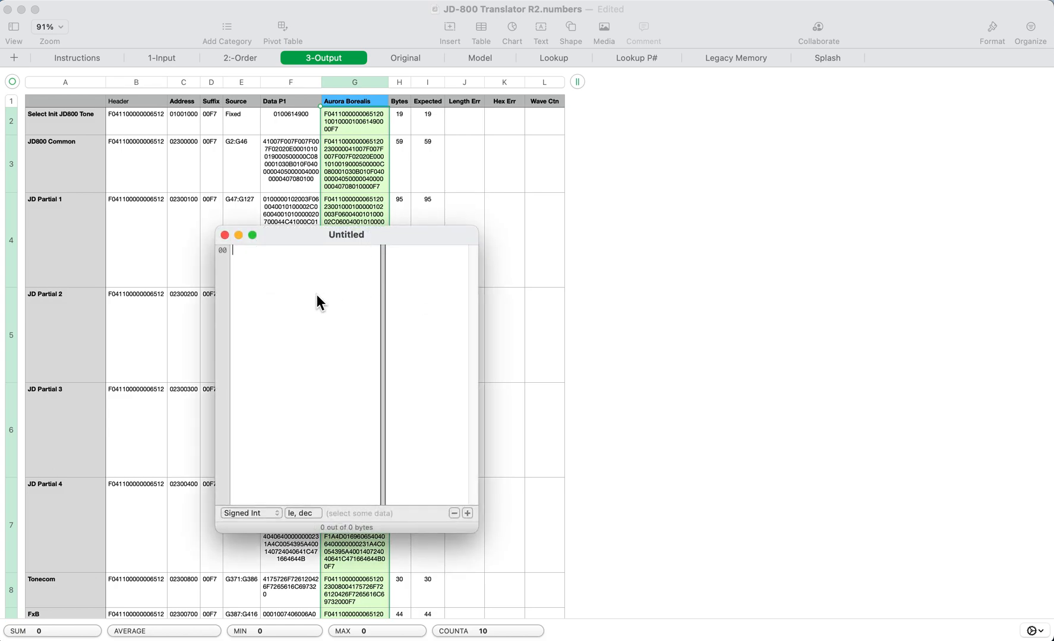
Try to paste the output data into the new hex file and select all of the pasted content.
key("super+v")
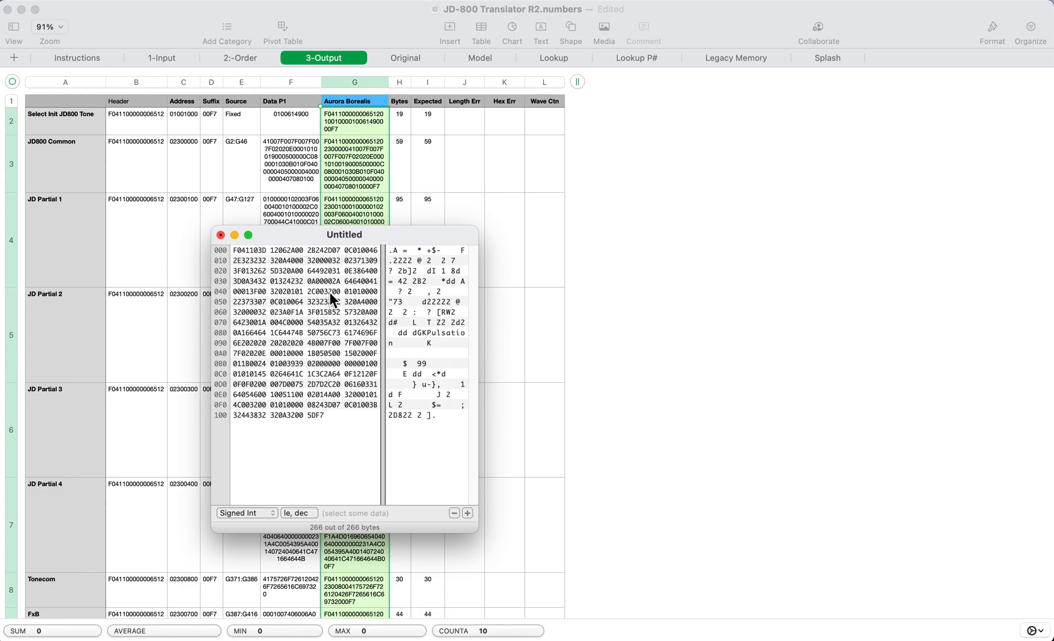
left_click(346, 286)
key("super+a")
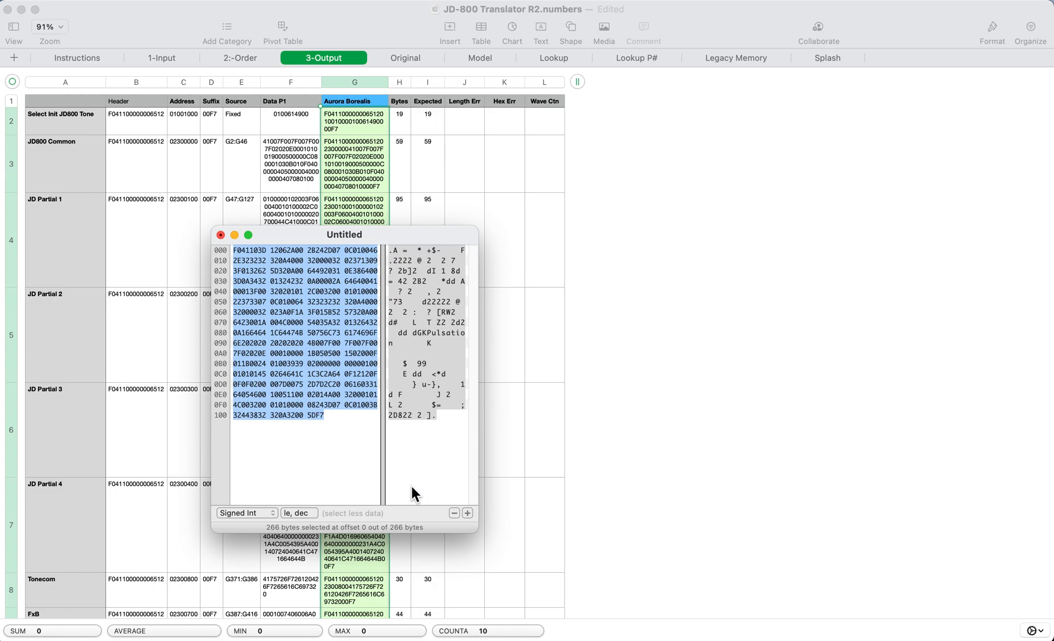
Return to the 3-Output sheet in Numbers and copy the selected Aurora Borealis cells G2 through G11.
left_click(519, 490)
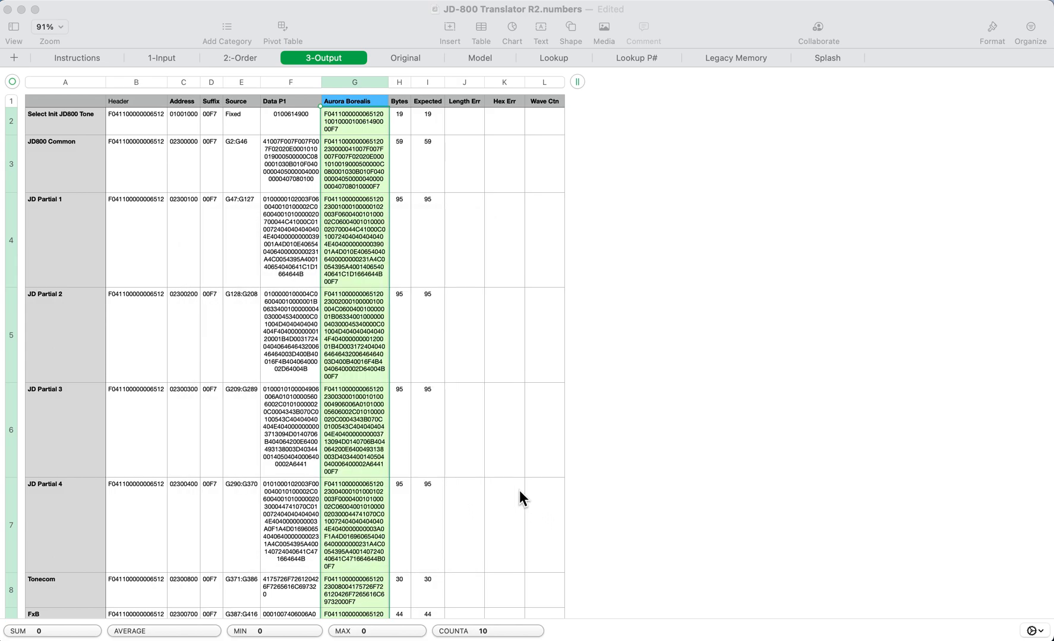
scroll(521, 490, "down", 5)
scroll(522, 487, "down", 3)
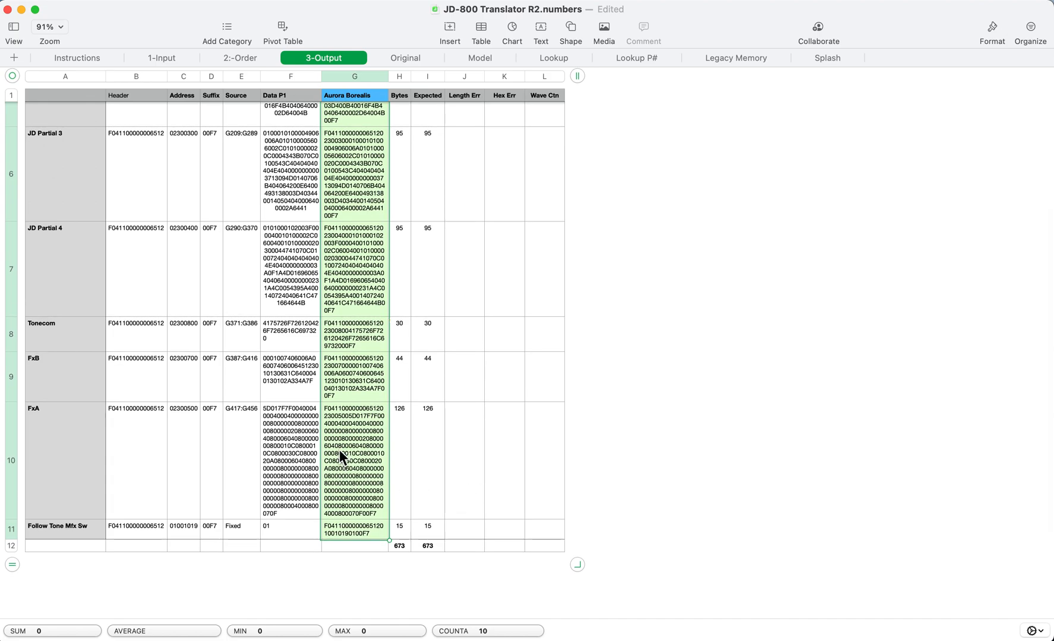
Switch to the hex editor and replace the untitled file's contents with the copied Aurora Borealis output data.
key("super+Tab")
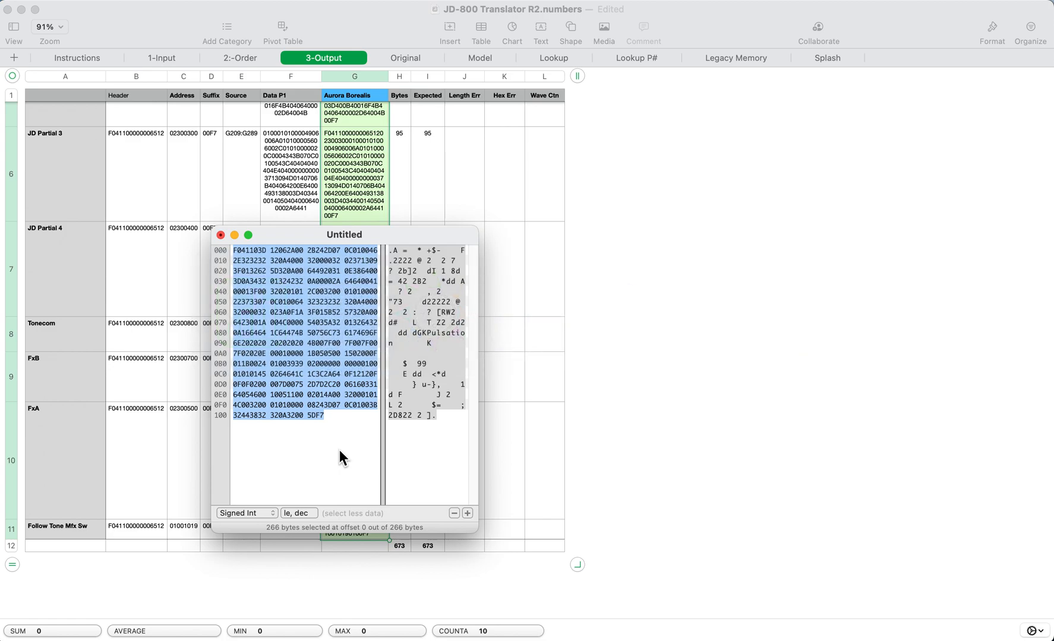
key("BackSpace")
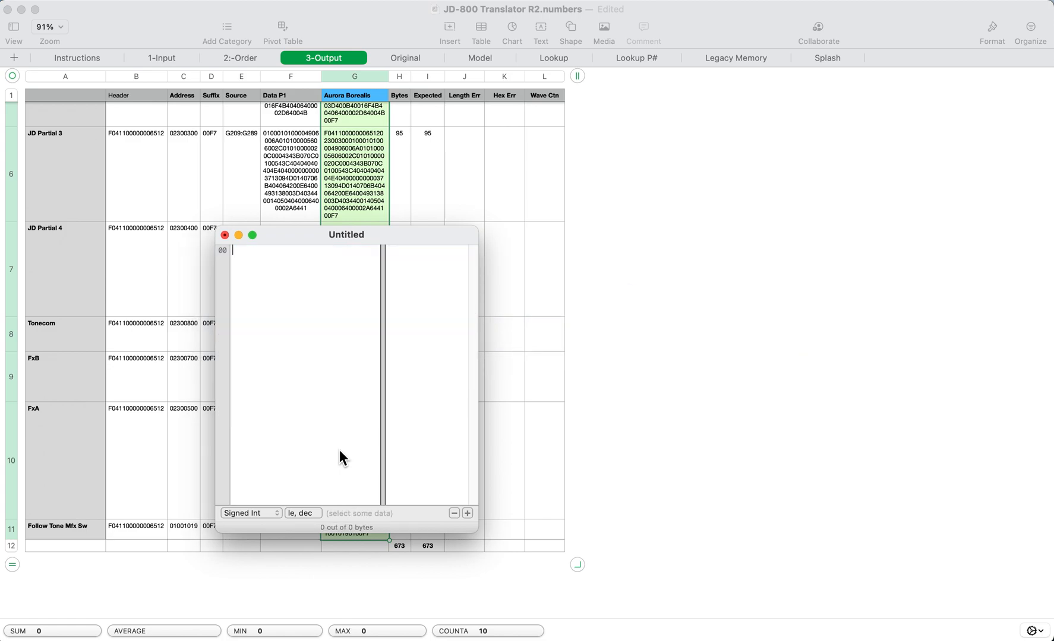
key("super+v")
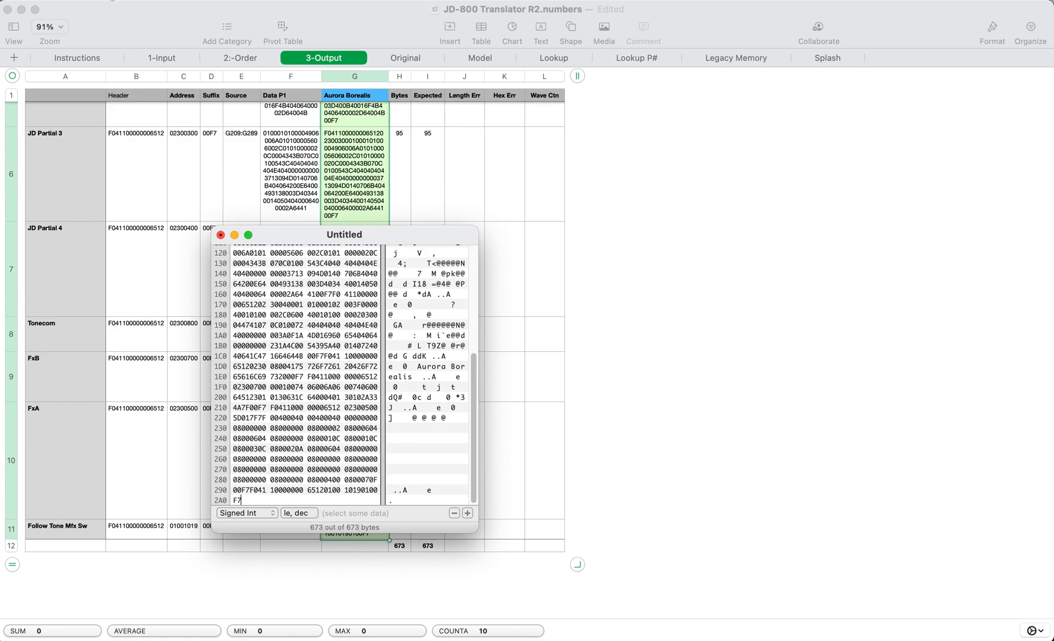
Save the hex file as Aurora Borealis.syx in the JD-800 folder and close its window.
left_click(112, 1)
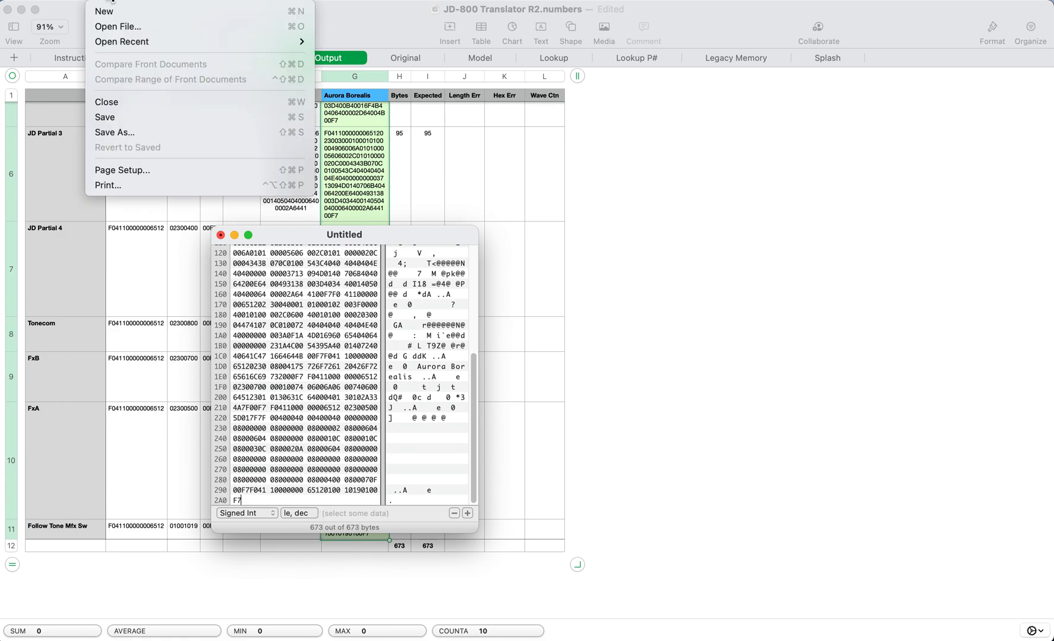
left_click(128, 115)
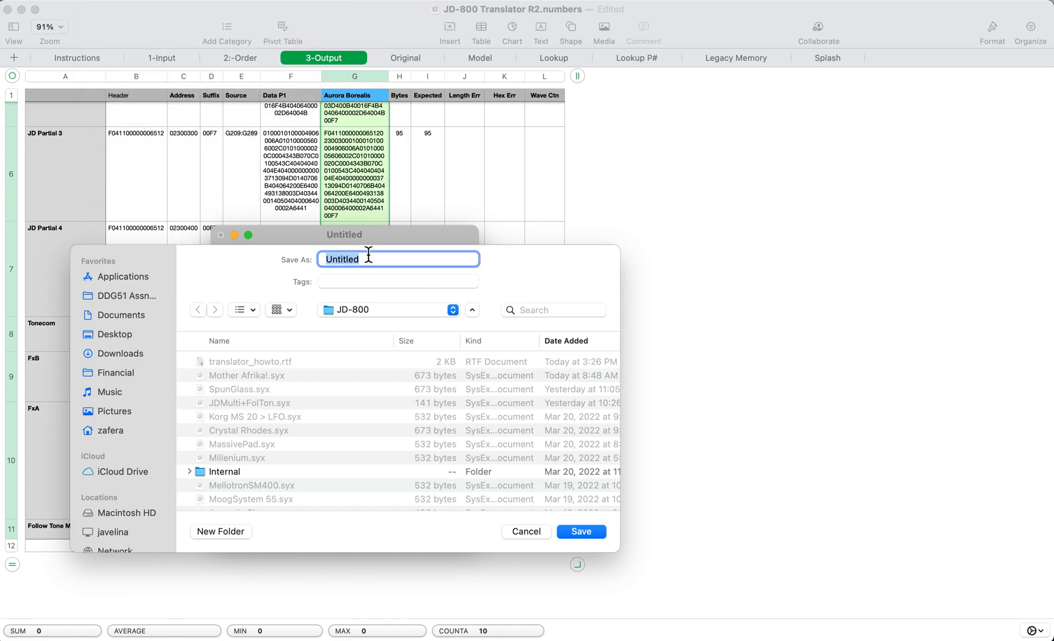
type("Aurora Borealis.x")
key("BackSpace")
type("syx")
key("Return")
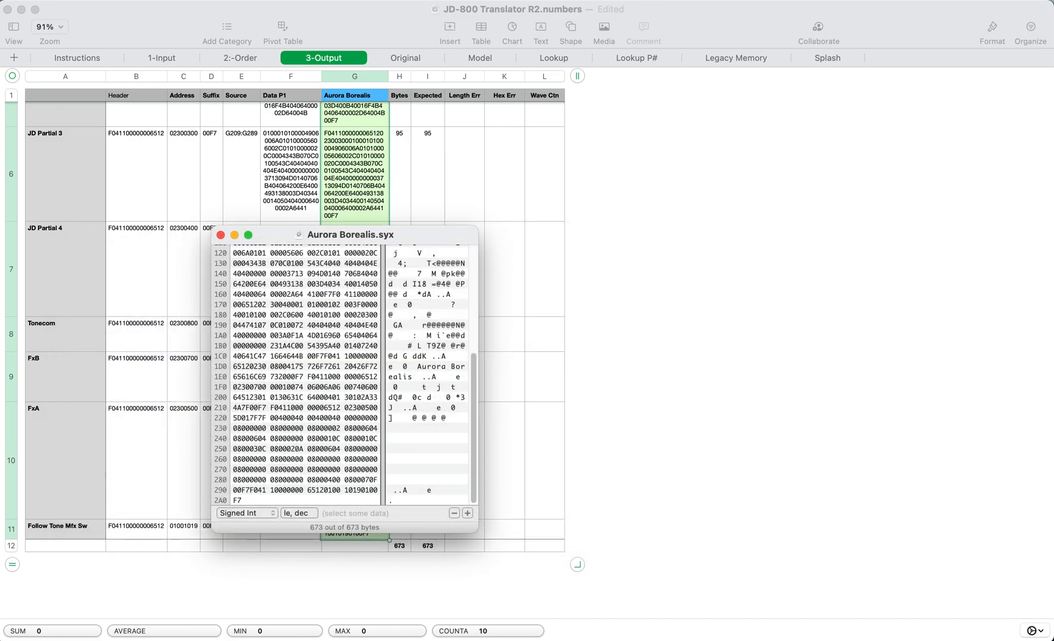
left_click(220, 236)
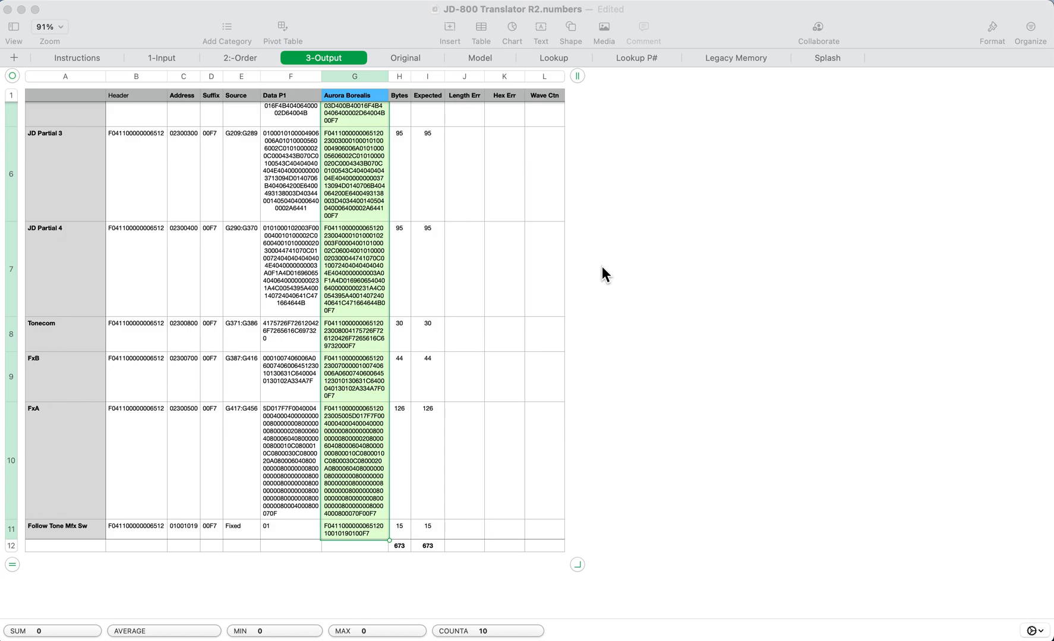
Switch to Finder, open Aurora Borealis.syx from the JD-800 folder in SysEx Librarian, and play it to JUPITER-Xm MIDI IN1.
key("super+Tab")
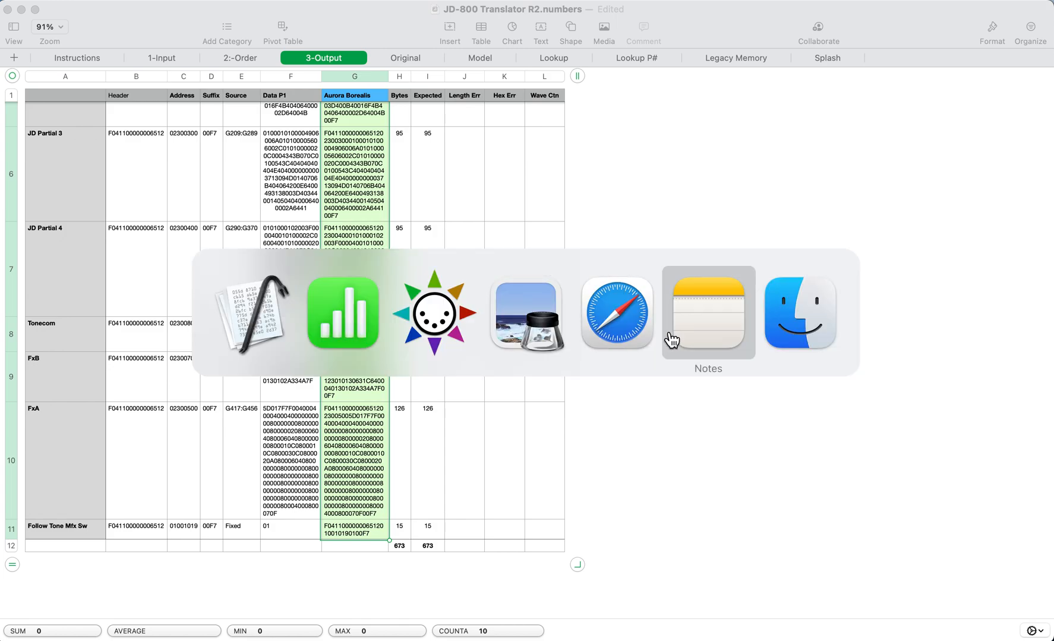
left_click(790, 334)
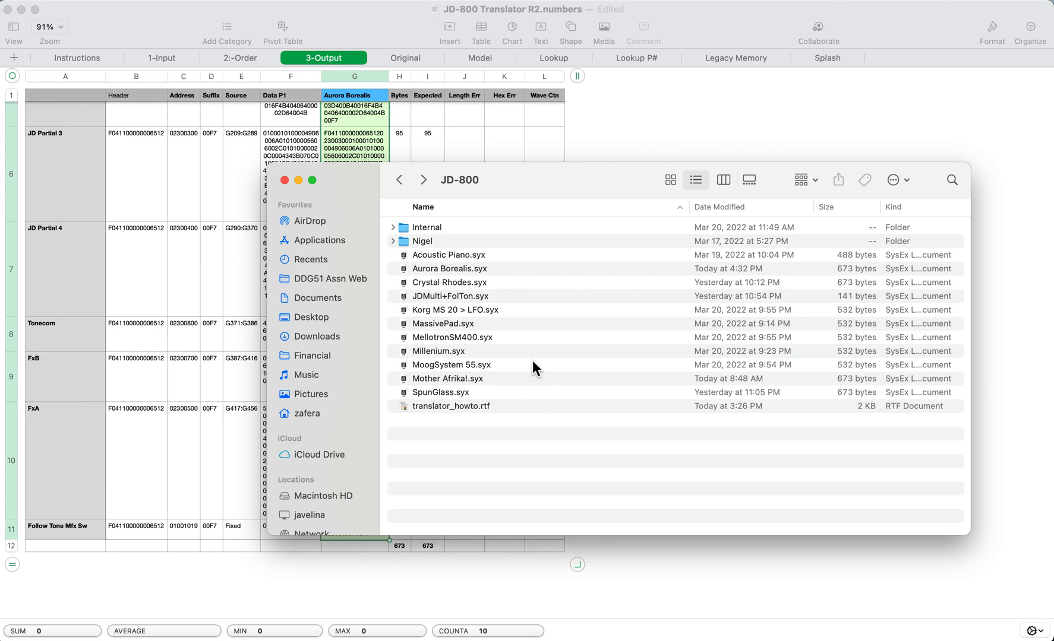
left_click(511, 270)
right_click(511, 270)
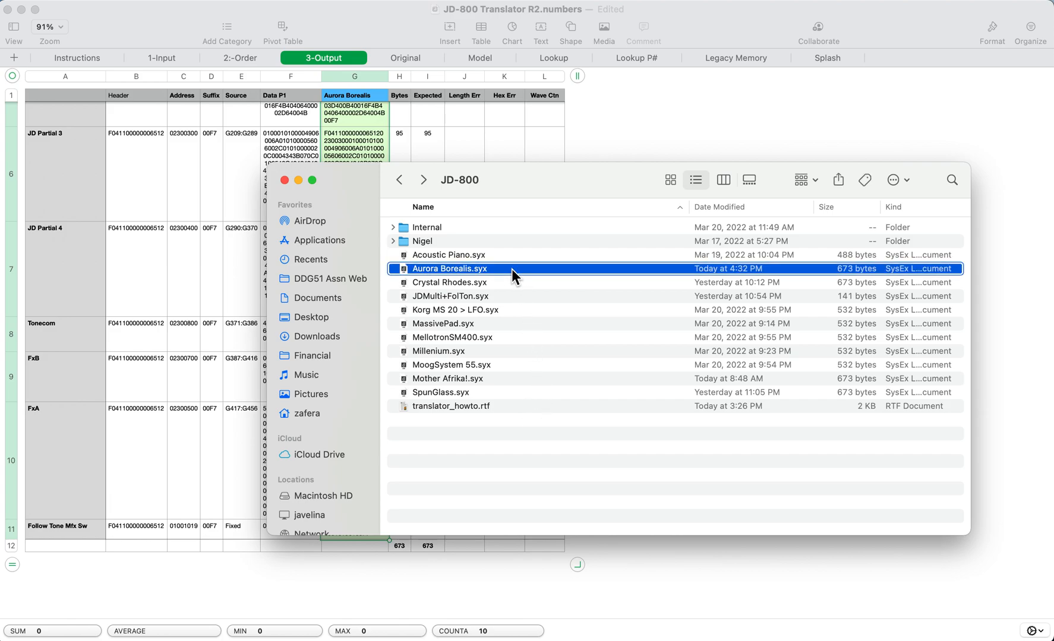
mouse_move(517, 289)
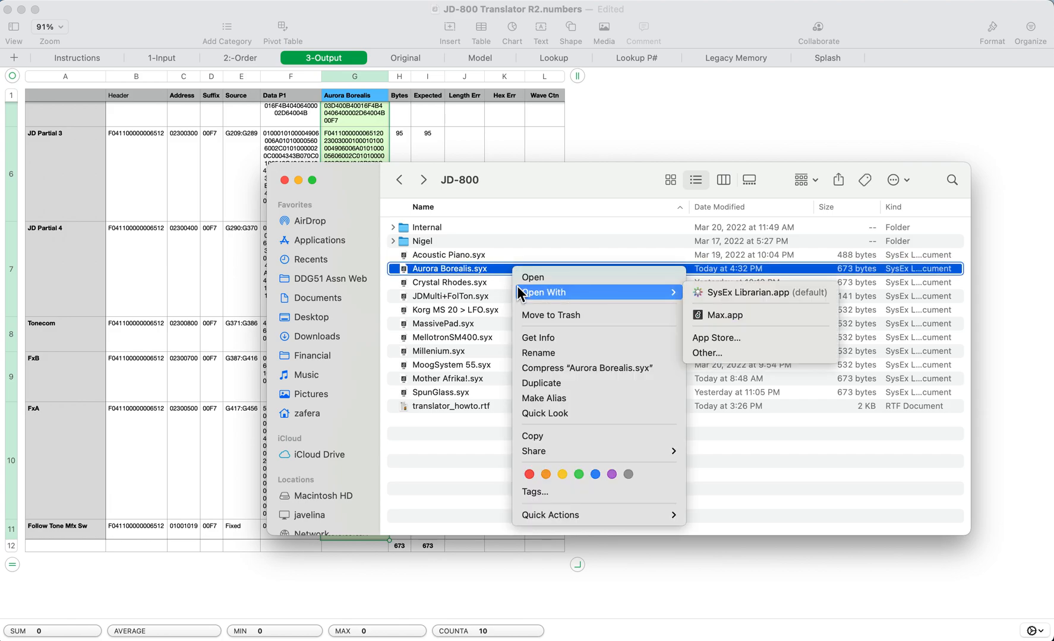
left_click(785, 294)
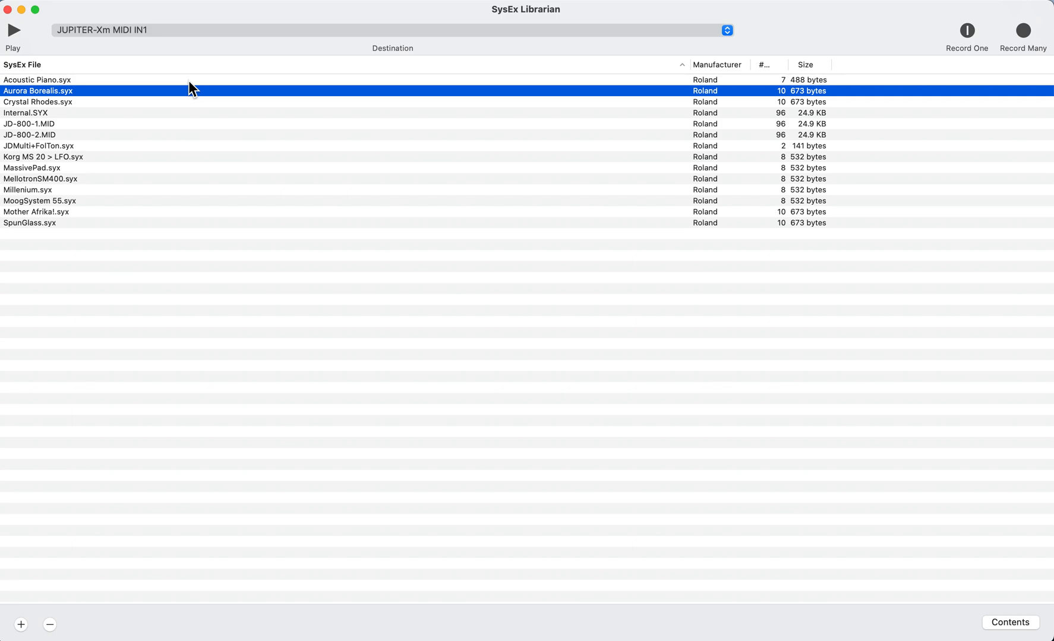
left_click(16, 30)
Show the contents of Internal.SYX and copy all hex data of message 87.
left_click(78, 113)
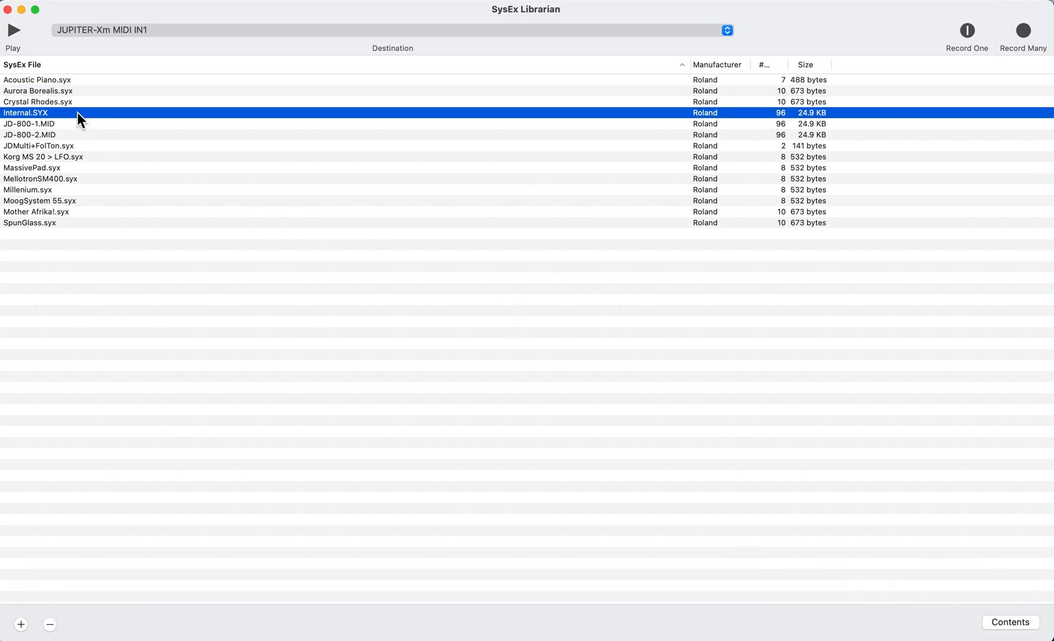
left_click(132, 5)
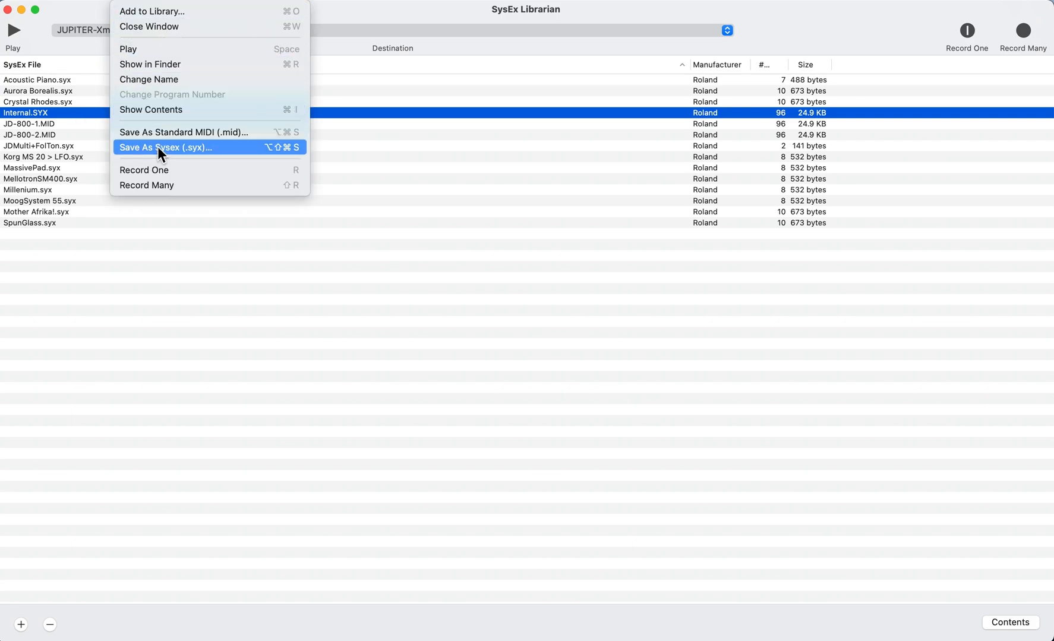
left_click(162, 113)
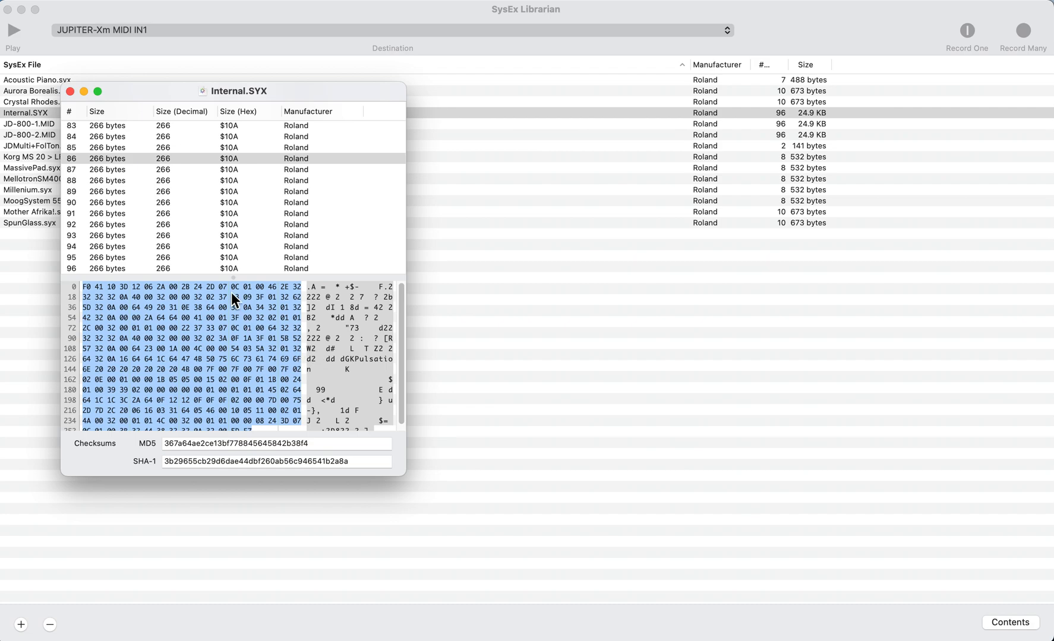
left_click(200, 169)
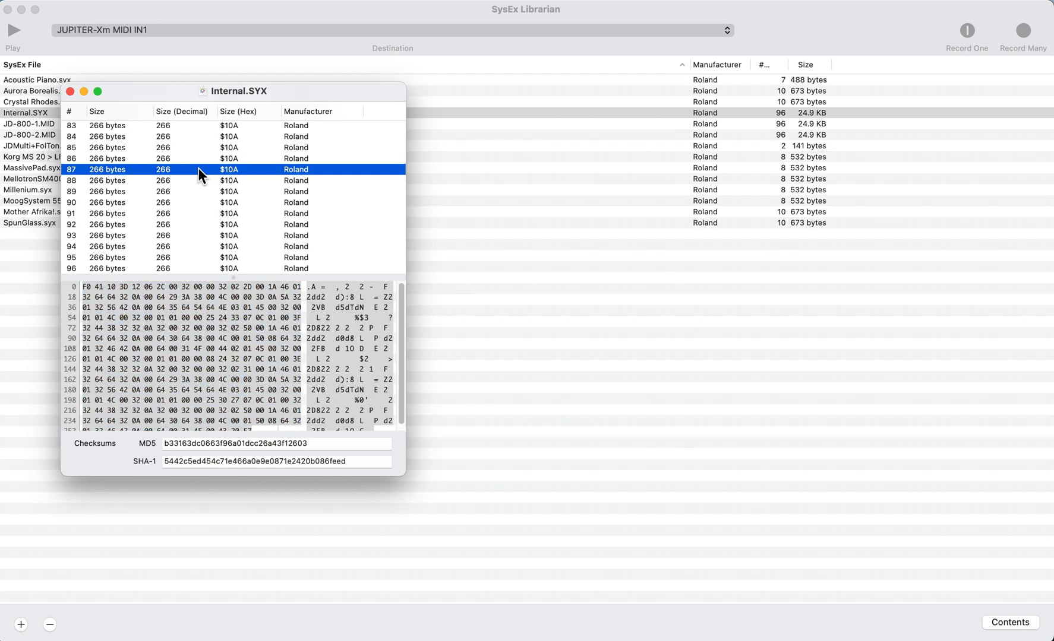
left_click(185, 348)
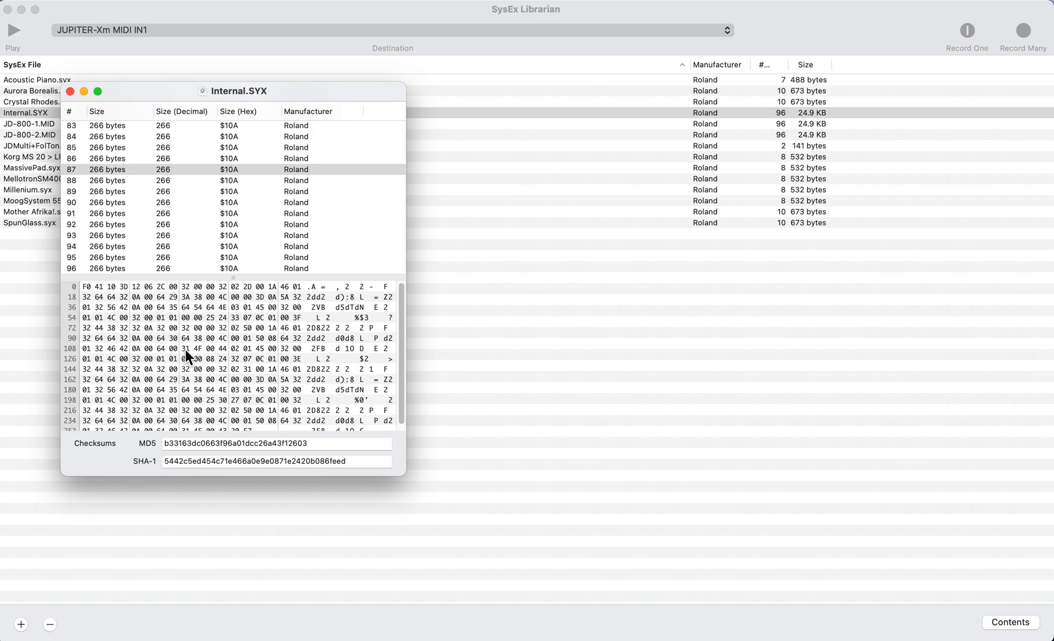
key("super+a")
key("super+c")
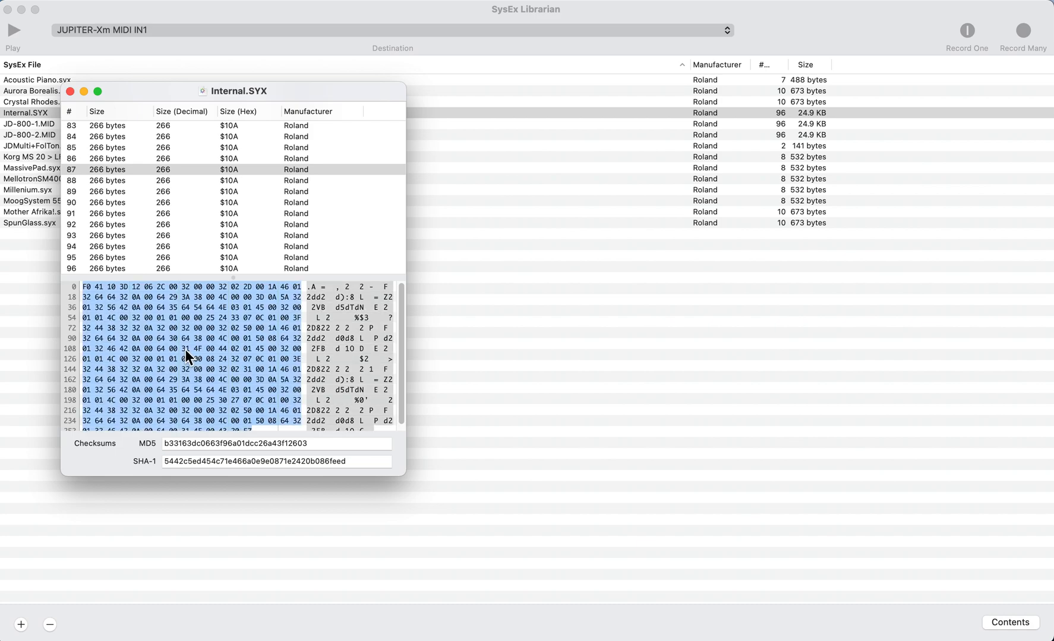
Switch to the Numbers translator and paste the copied hex data into cell E3 of the 1-Input sheet.
key("super+Tab")
key("super+Tab")
key("super+Tab")
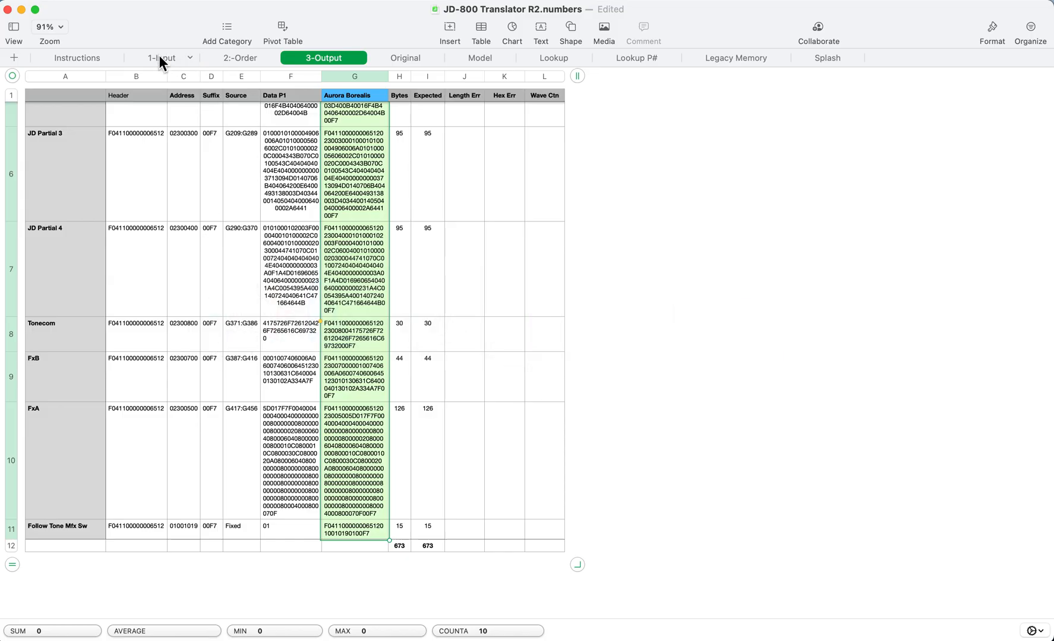
left_click(159, 55)
left_click(481, 320)
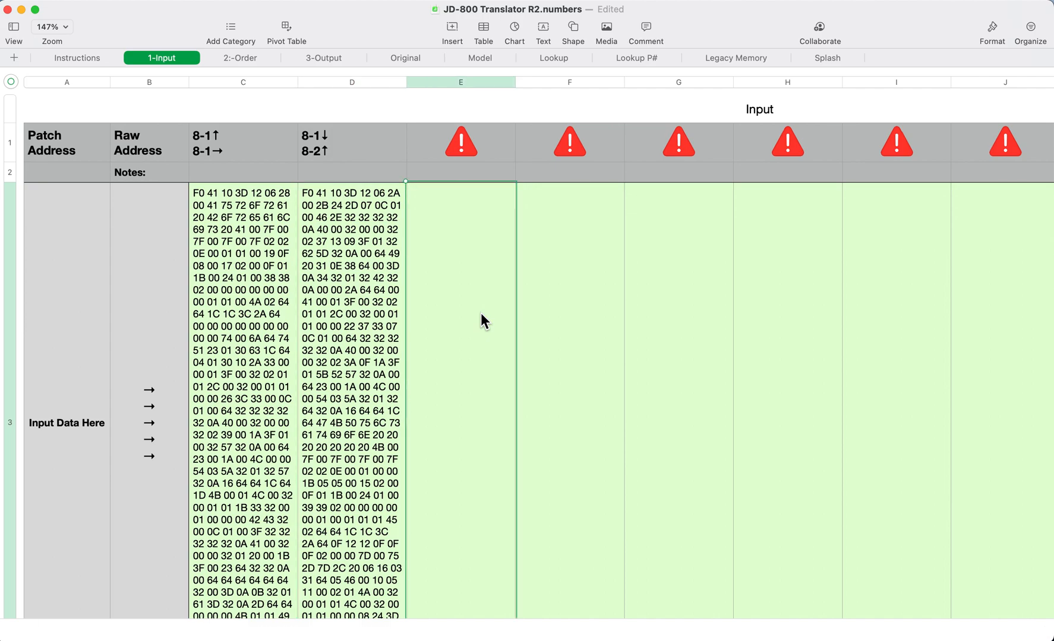
key("super+v")
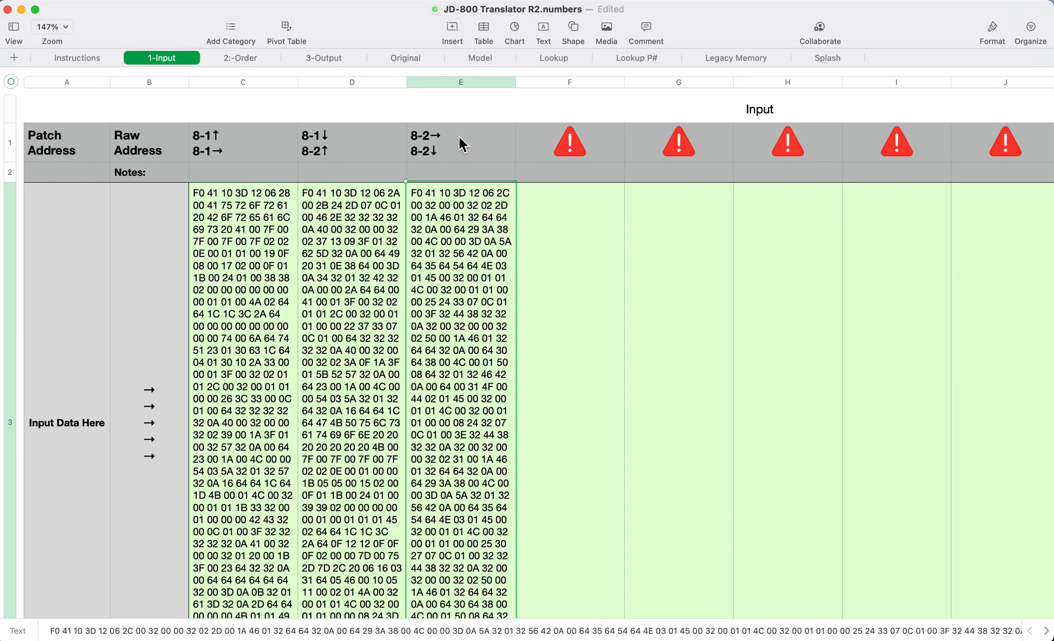
On the 2:-Order sheet, set the Top 1/3 entry to column D and L.
left_click(235, 58)
left_click(112, 212)
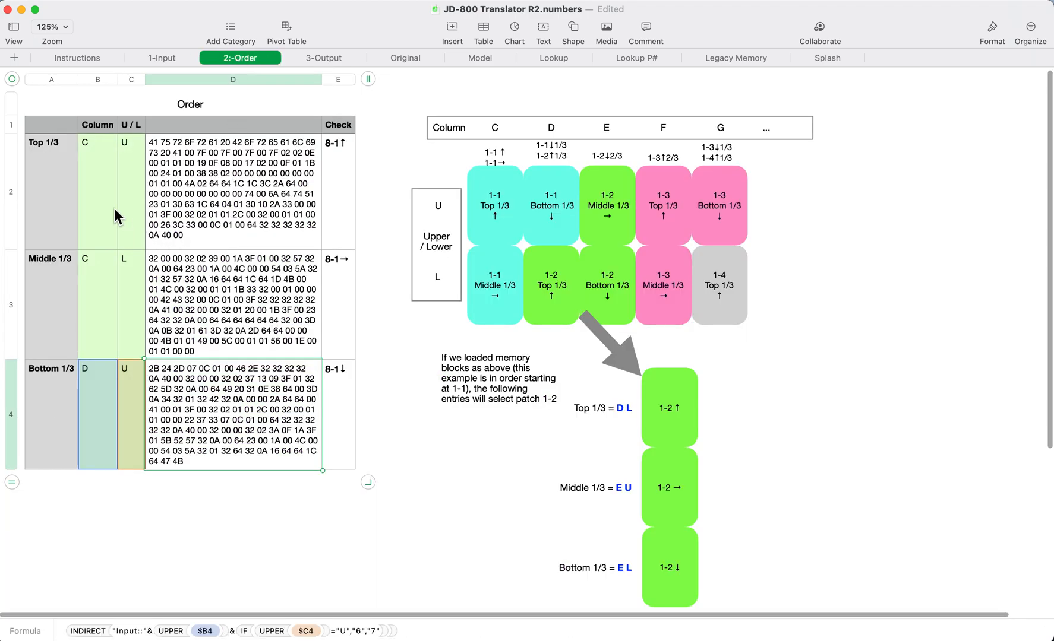
type("D")
key("Tab")
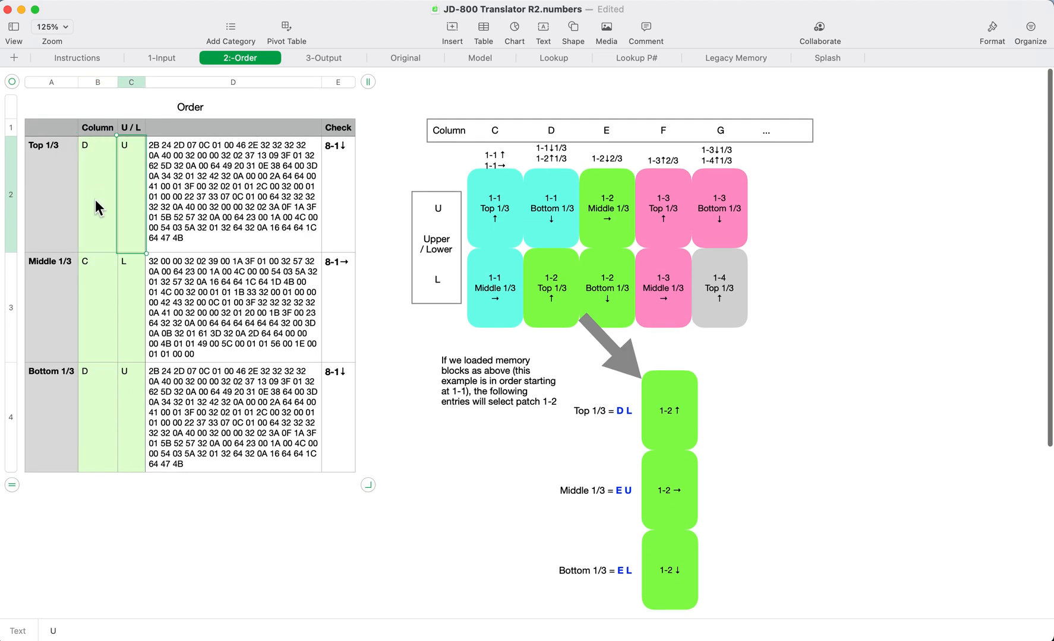
type("L")
key("Tab")
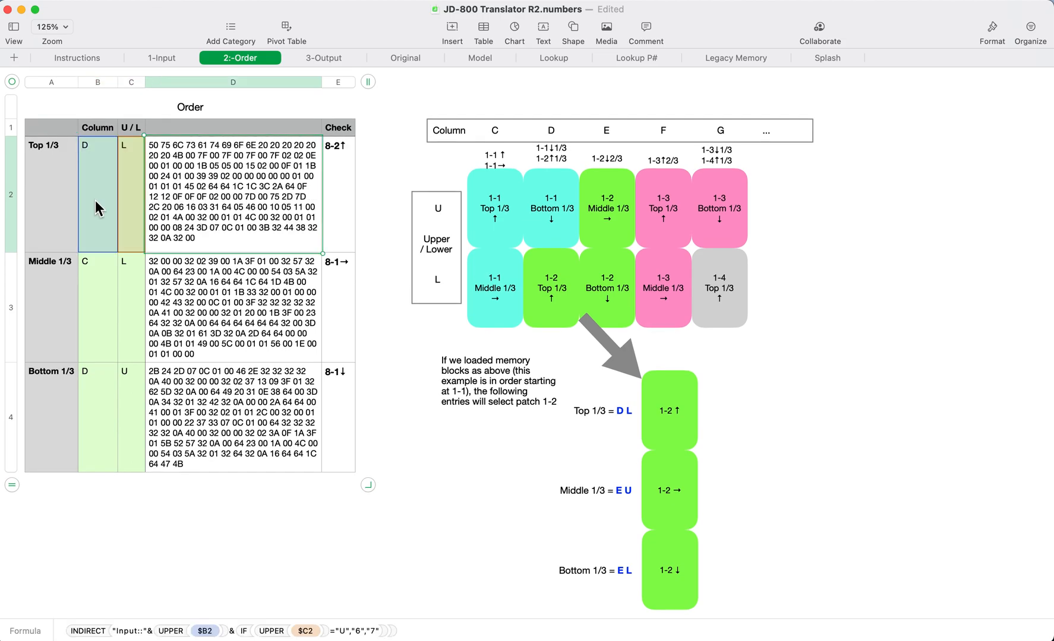
Set the Middle 1/3 entry to column E and U, and the Bottom 1/3 entry to column E and L.
left_click(89, 278)
type("E")
key("Tab")
type("U")
left_click(95, 392)
type("E")
key("Tab")
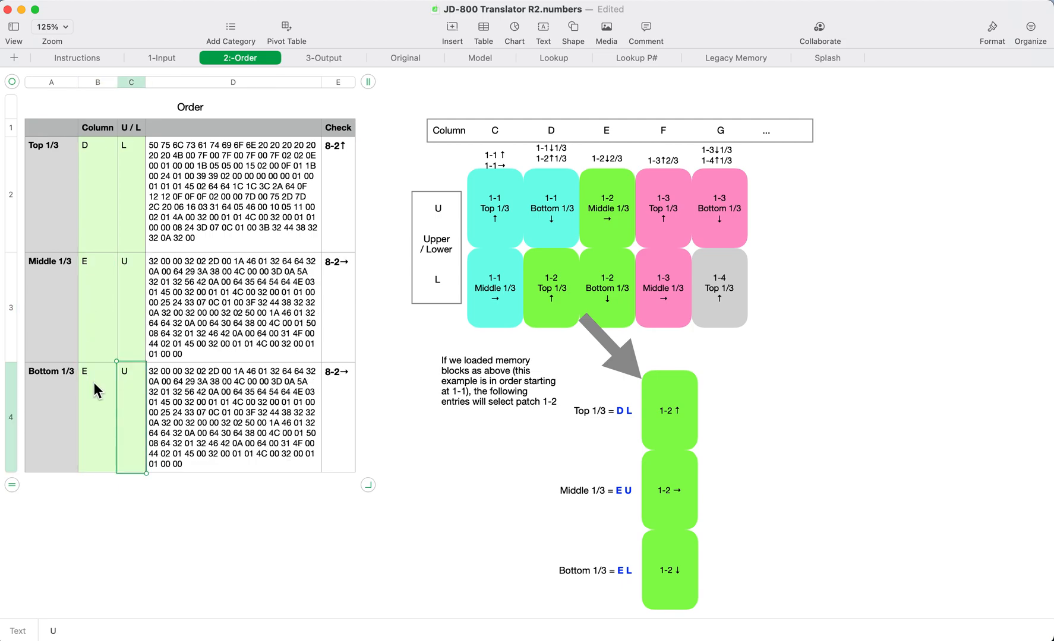
type("L")
left_click(228, 406)
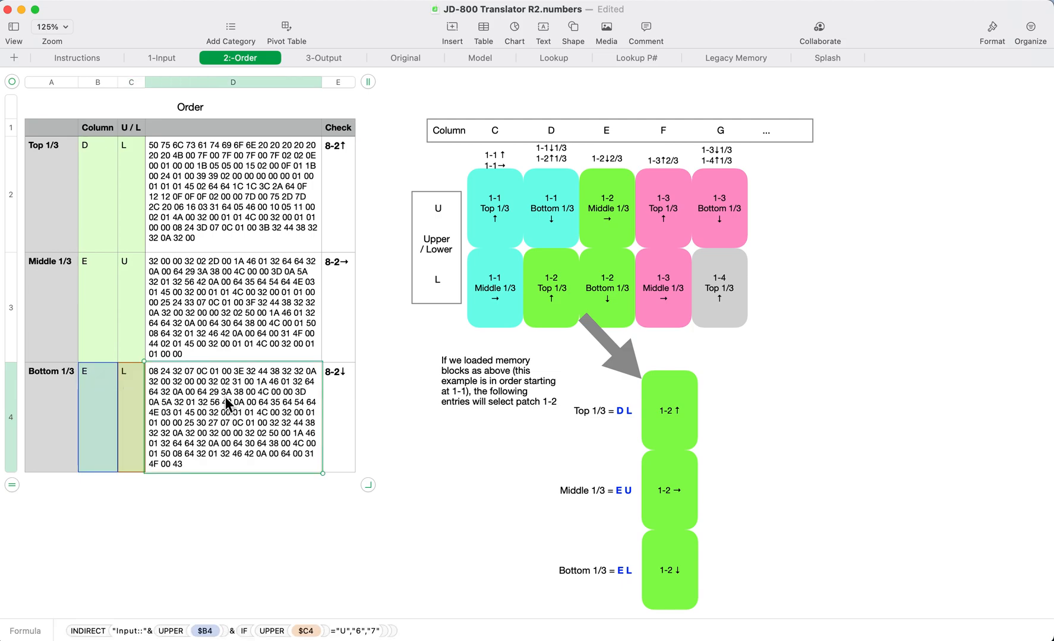
double_click(232, 402)
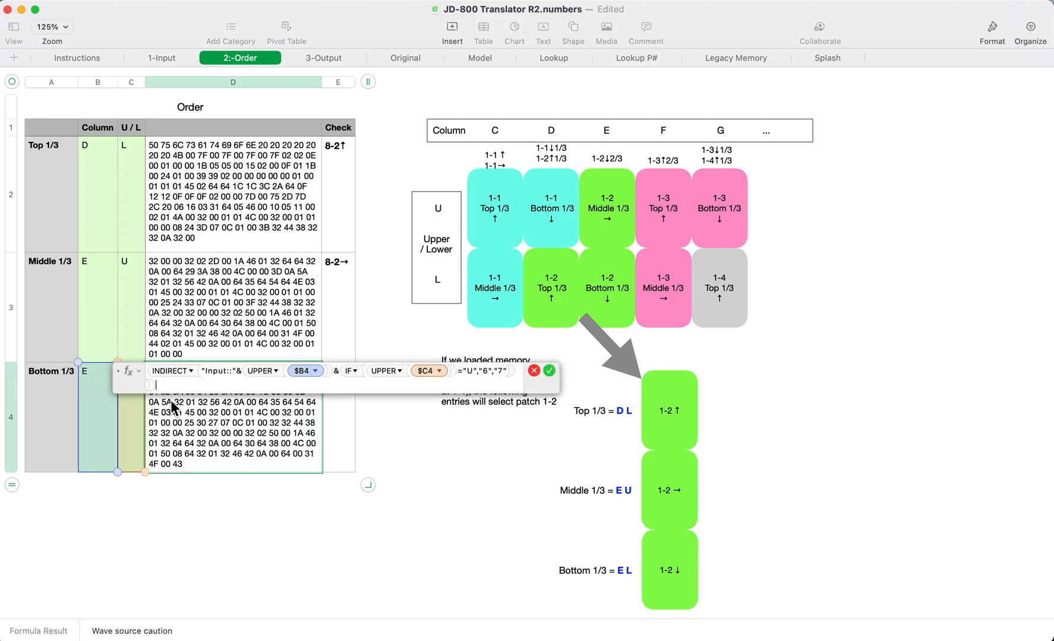
key("Escape")
left_click(206, 317)
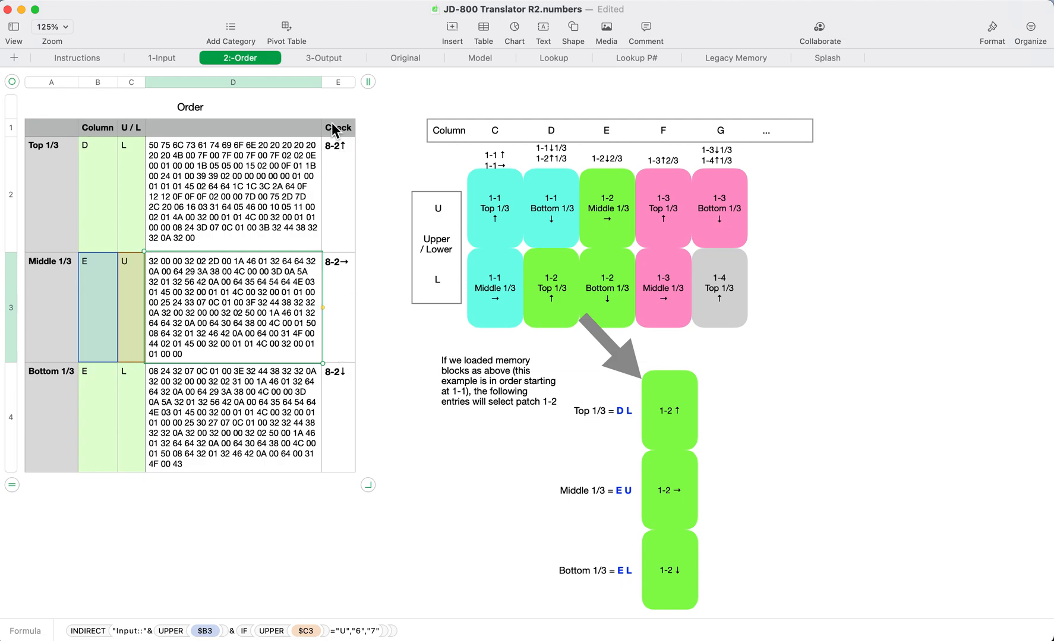
Copy the Pulsation output cells G2 through G11 from the 3-Output sheet and paste them into a new file in the hex editor.
left_click(324, 57)
scroll(362, 169, "down", 5)
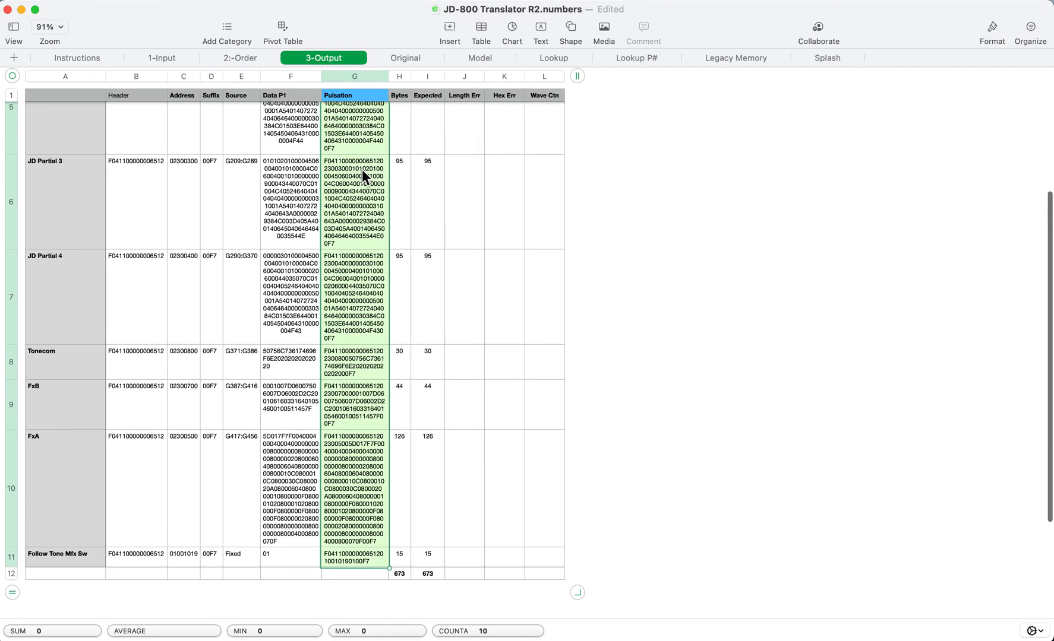
scroll(362, 170, "up", 5)
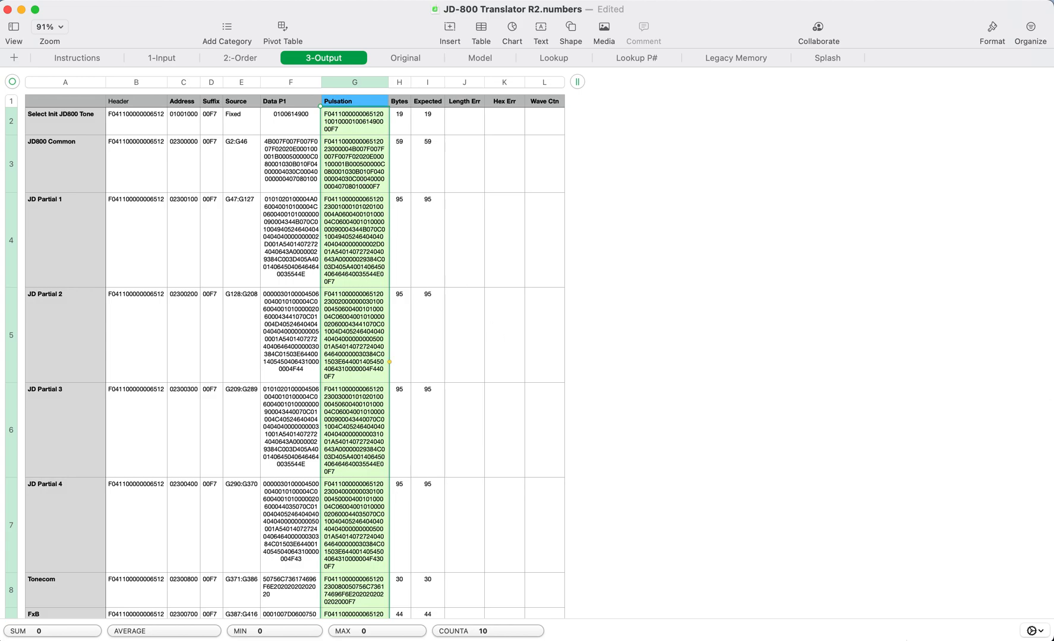
mouse_move(885, 617)
left_click(884, 613)
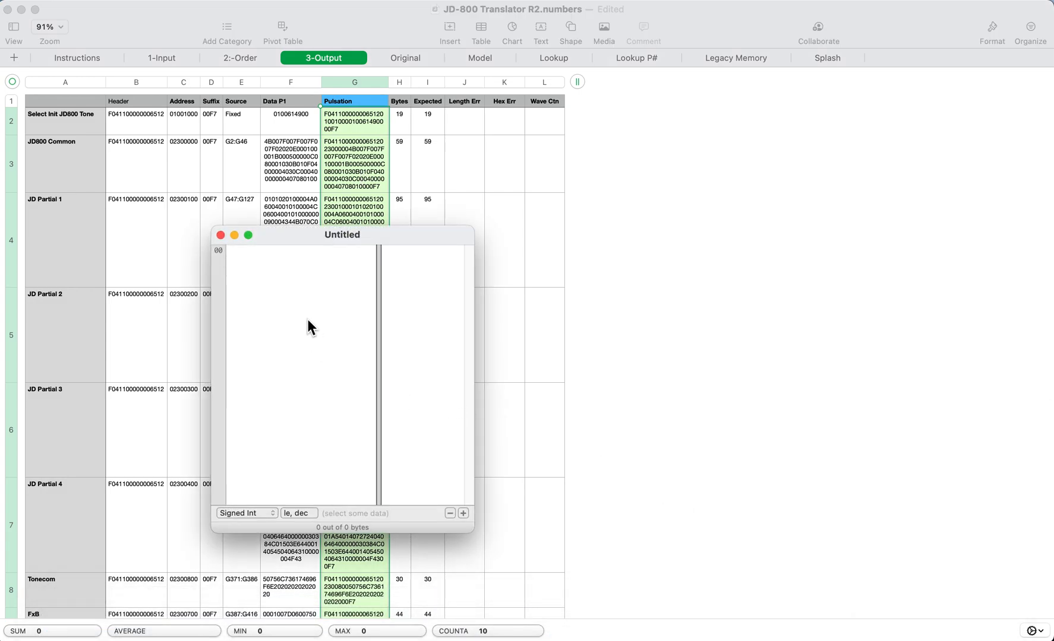
key("super+v")
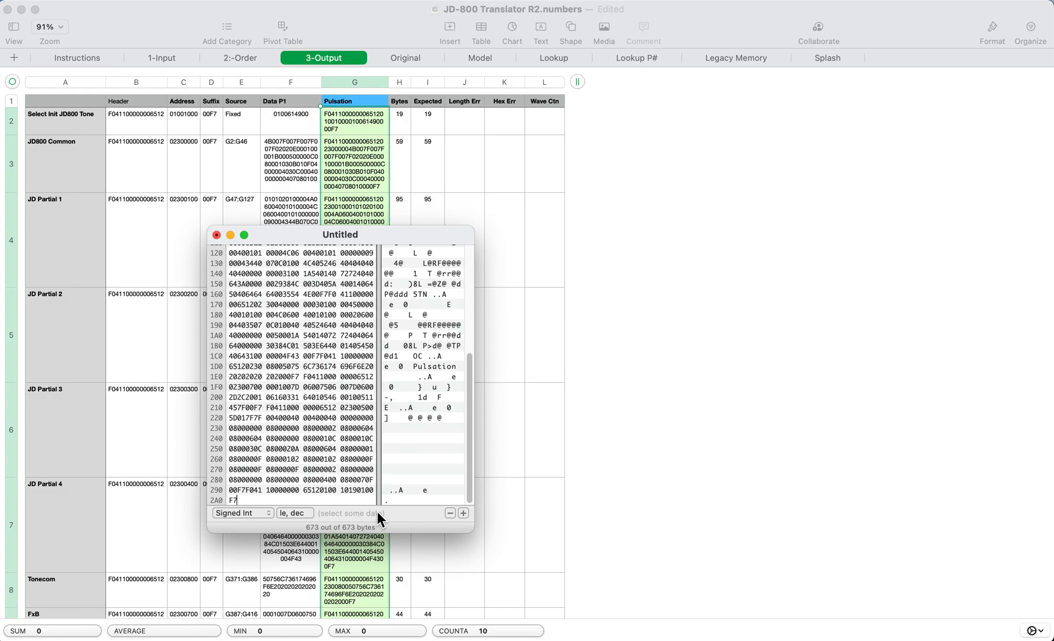
scroll(528, 265, "down", 1)
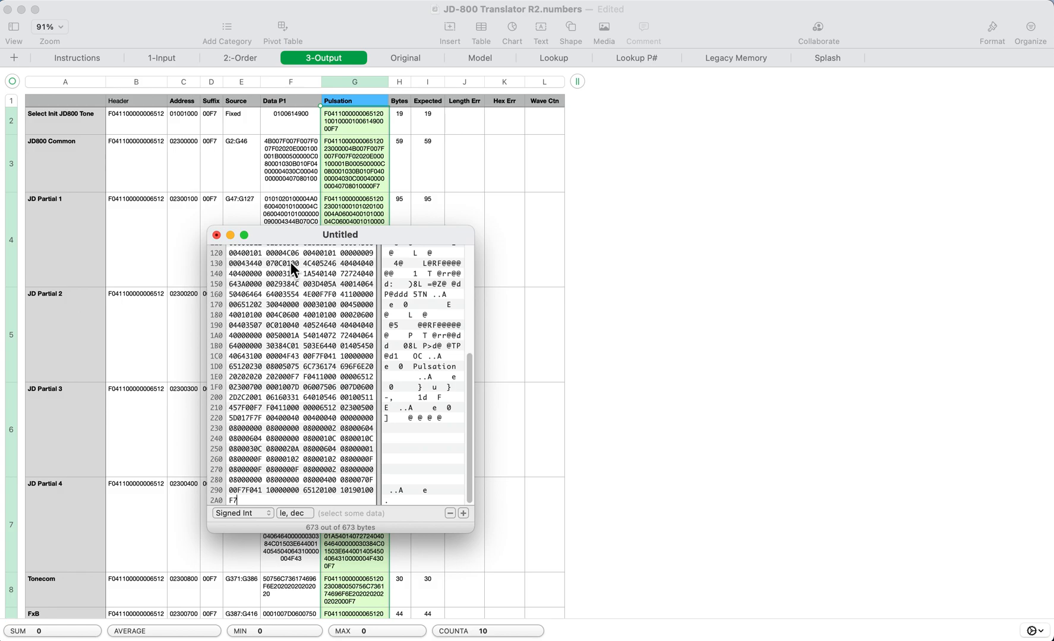
Save the hex file as Pulsation.syx in the JD-800 folder and close its window.
key("super+s")
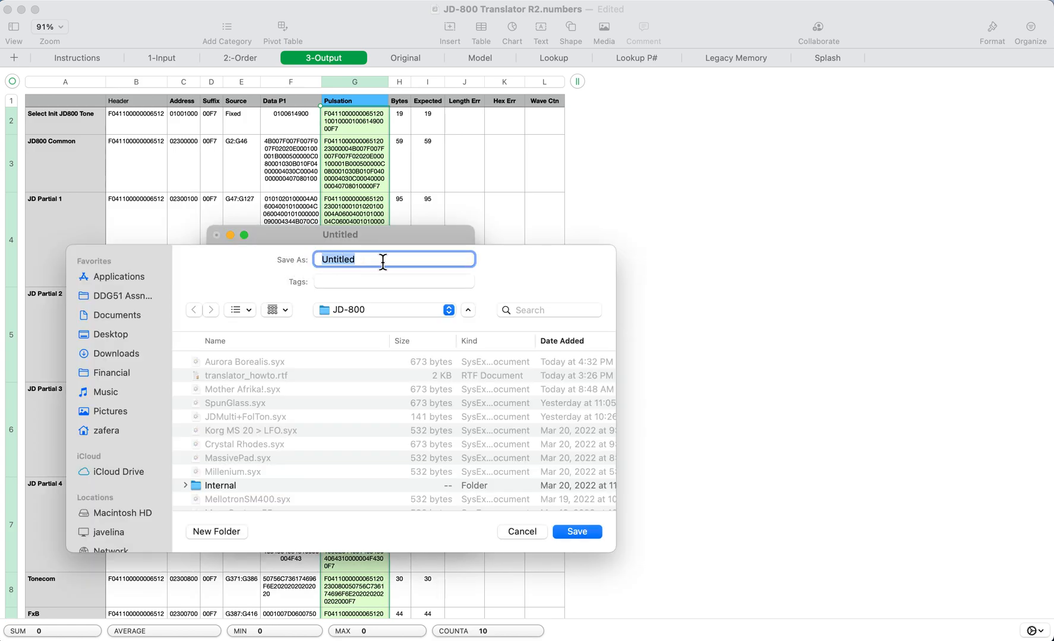
type("Pulsation.syx")
key("Return")
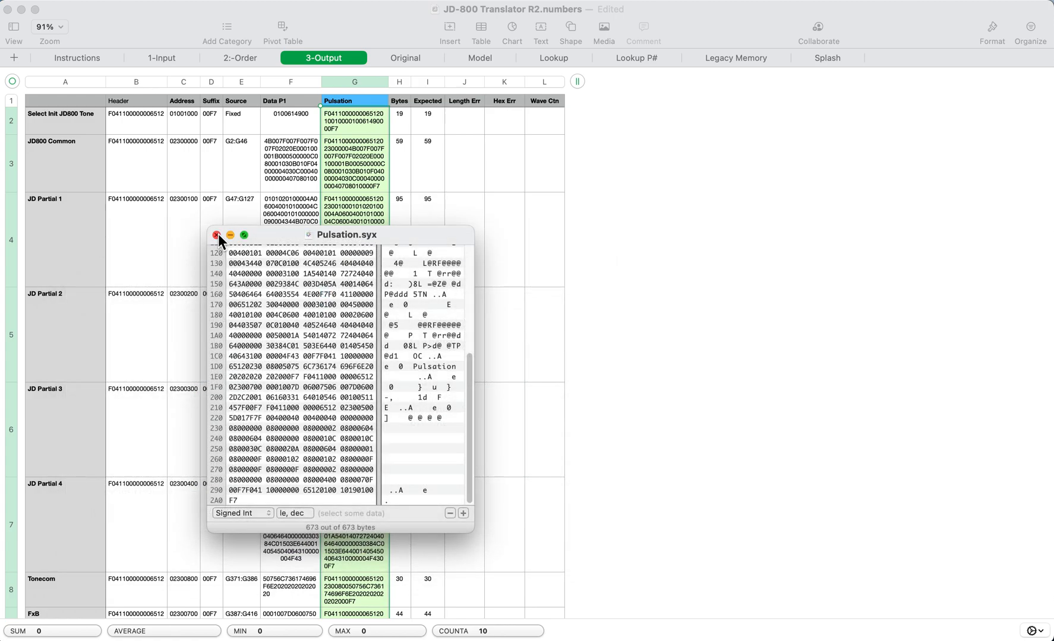
left_click(219, 234)
Switch to Finder and open Pulsation.syx from the JD-800 folder with SysEx Librarian.
key("super+Tab")
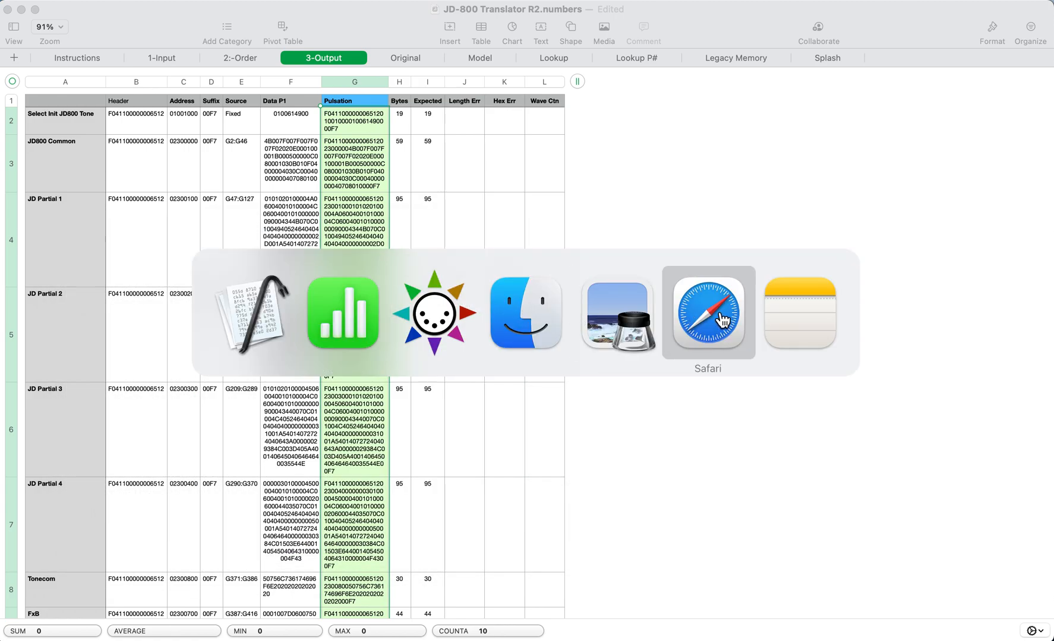
left_click(538, 335)
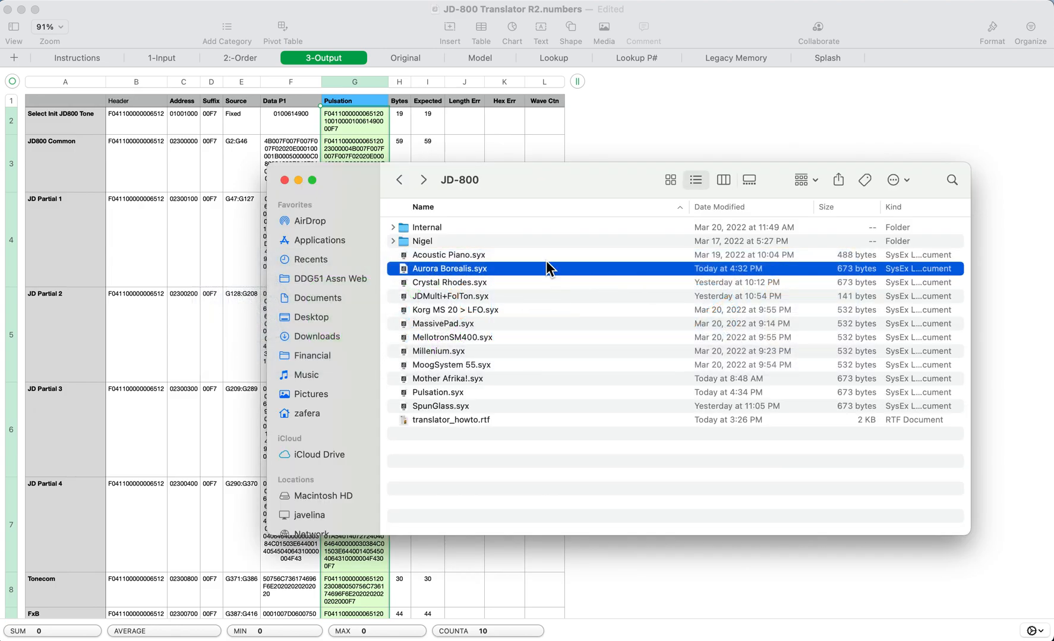
right_click(497, 392)
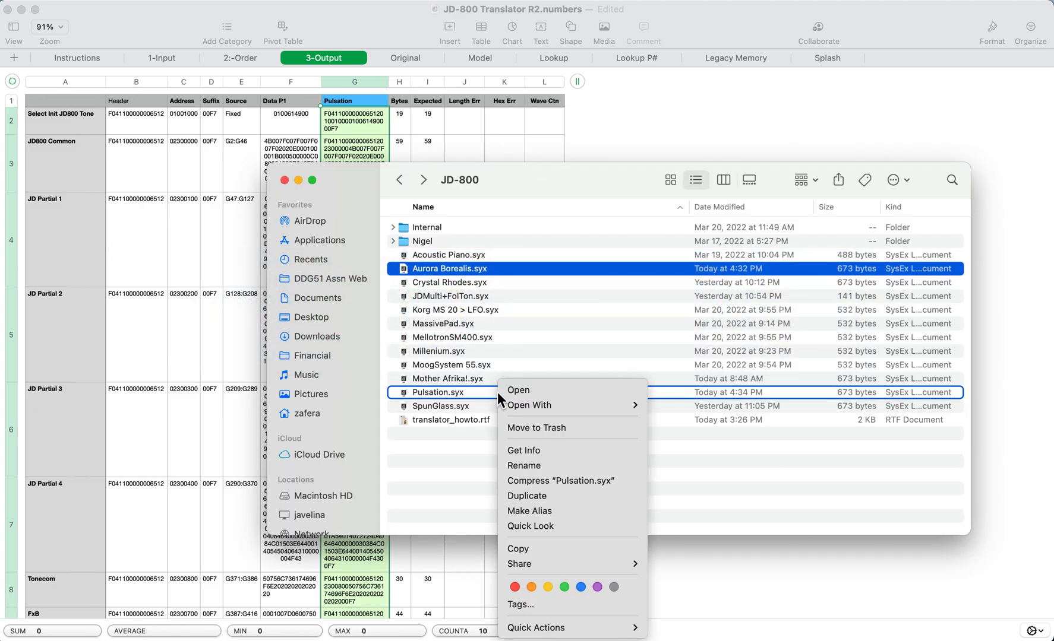
mouse_move(624, 401)
left_click(678, 404)
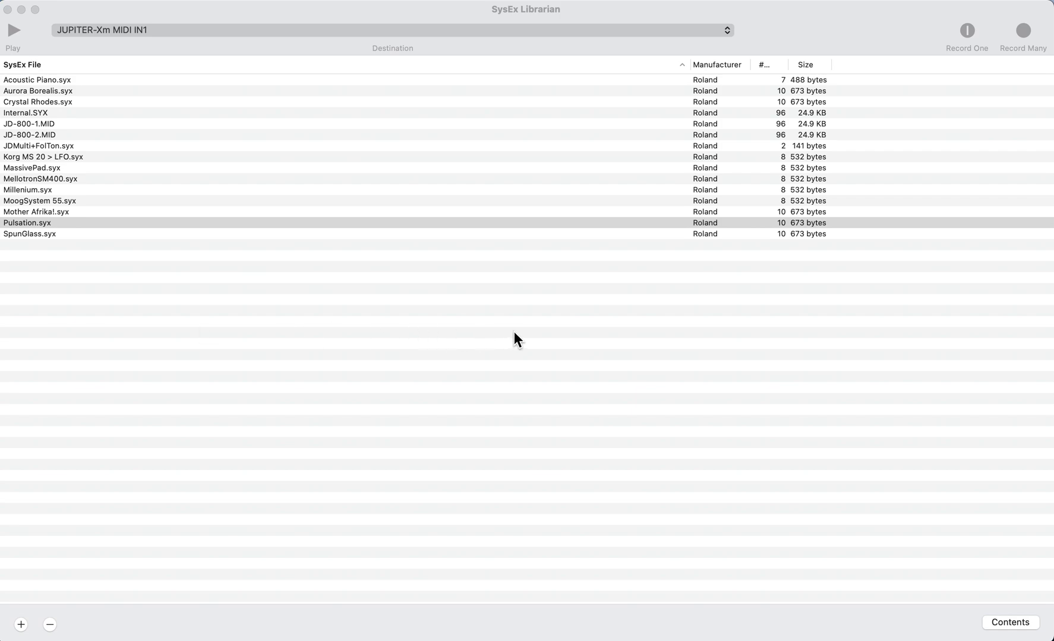
Return to the Numbers translator and show the 1-Input sheet.
key("super+Tab")
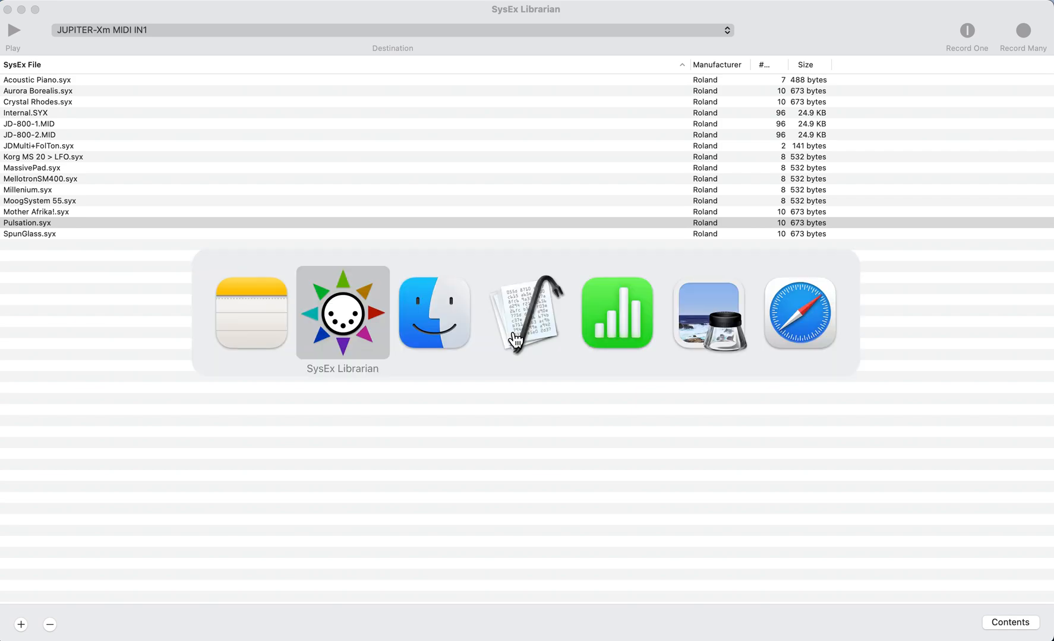
key("super+Tab")
key("super+Tab")
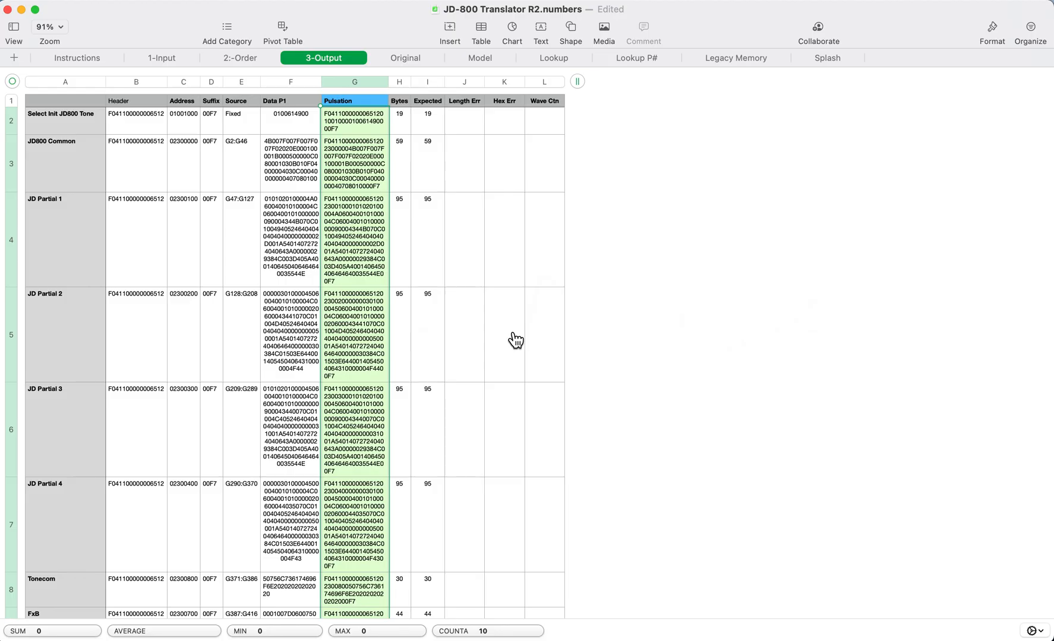
left_click(163, 58)
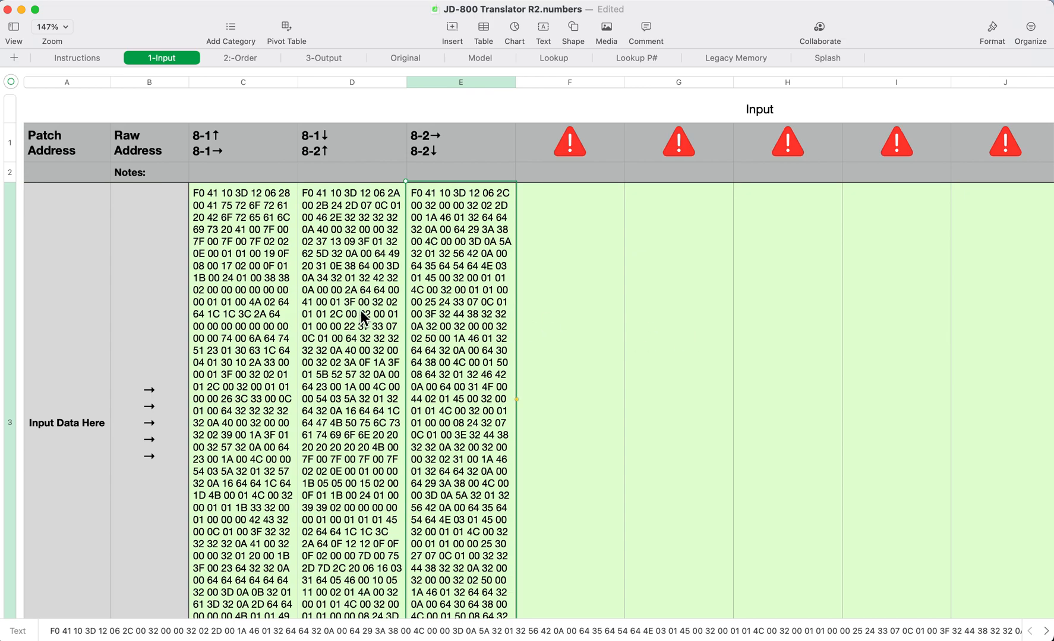
Look over the 2:-Order and 3-Output sheets and examine the Pulsation parameter list on the Original sheet.
left_click(249, 57)
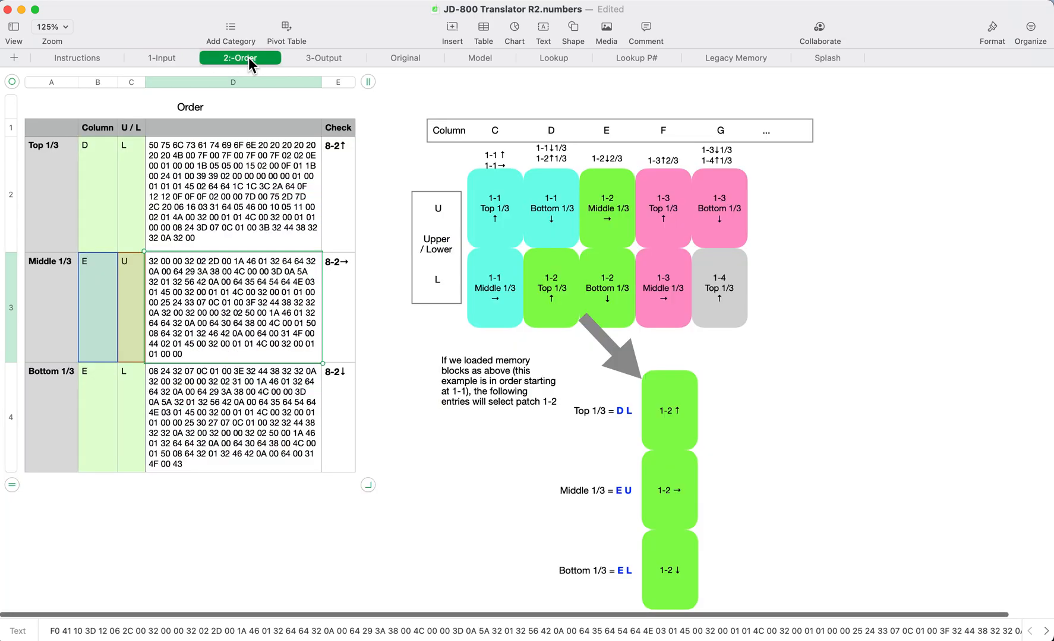
left_click(313, 59)
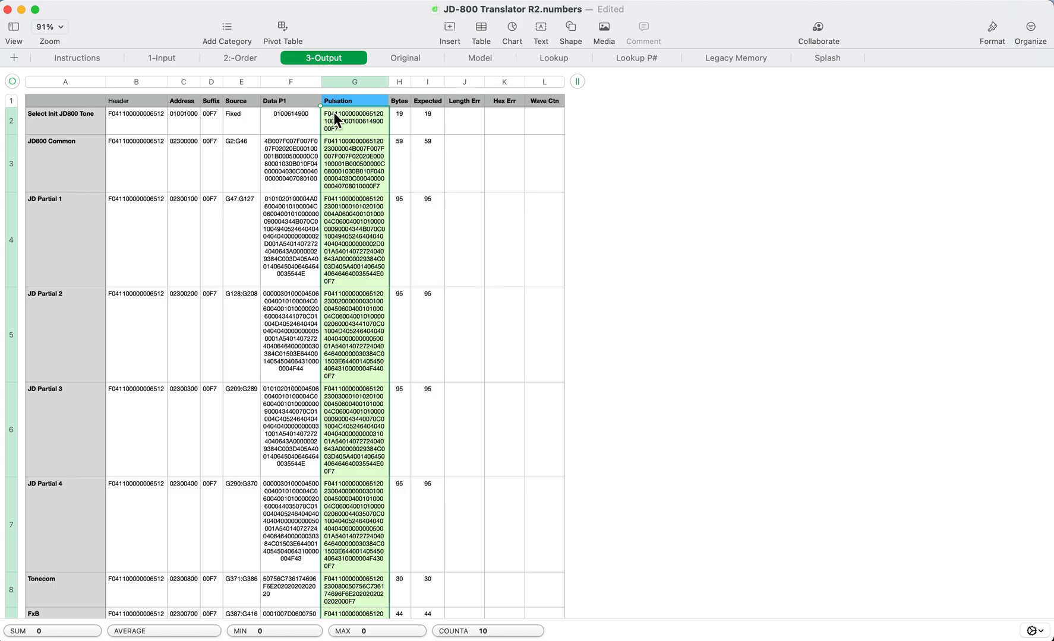
left_click(410, 58)
scroll(295, 272, "down", 5)
scroll(295, 277, "down", 20)
scroll(295, 273, "down", 20)
scroll(298, 277, "down", 20)
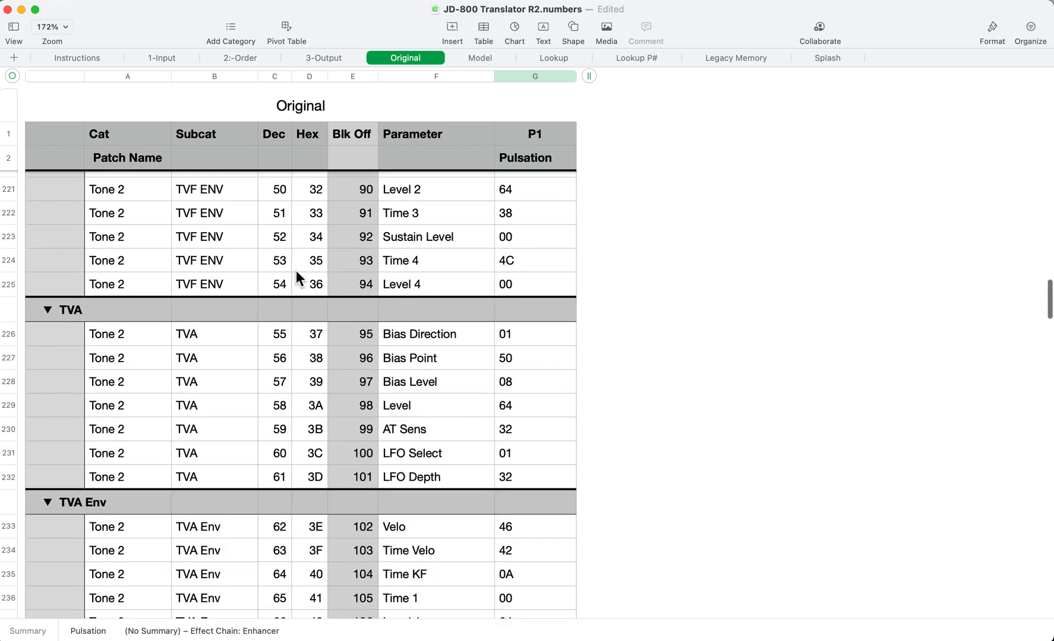
scroll(295, 277, "down", 4)
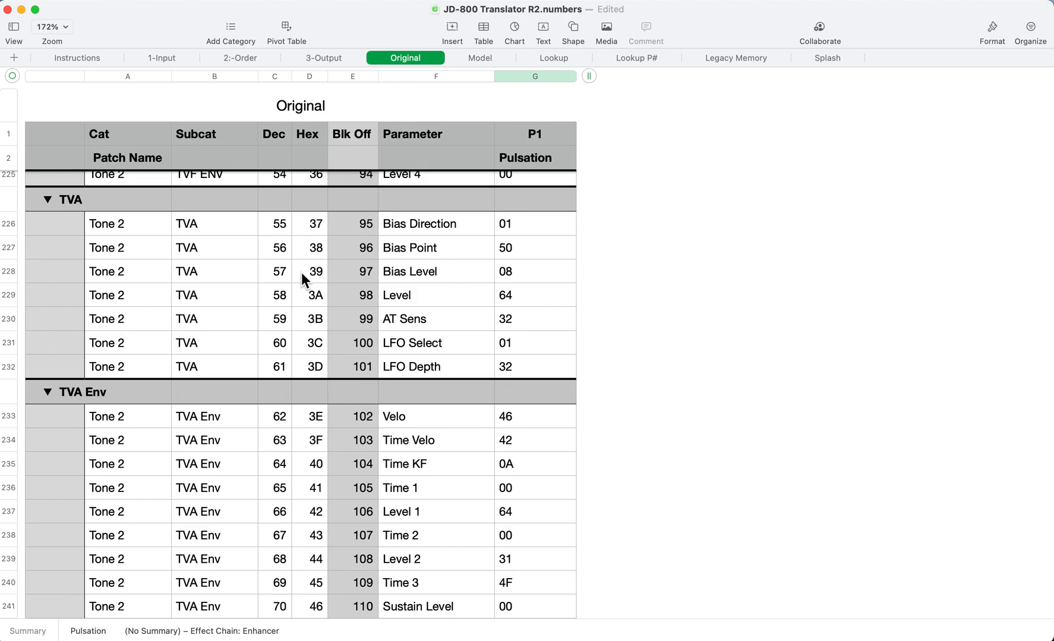
scroll(303, 273, "up", 20)
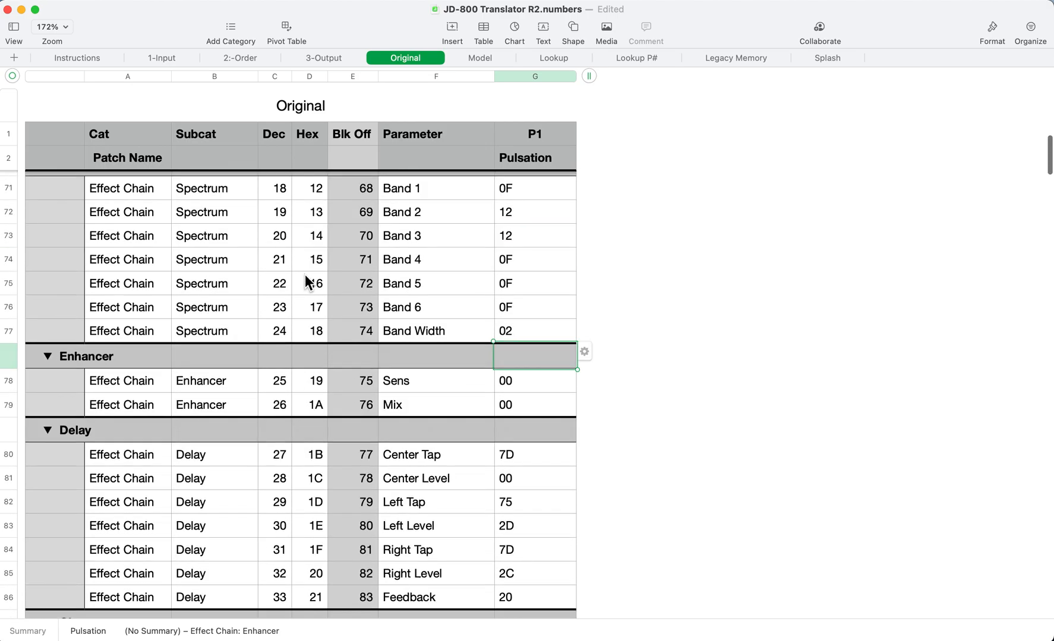
scroll(304, 275, "up", 6)
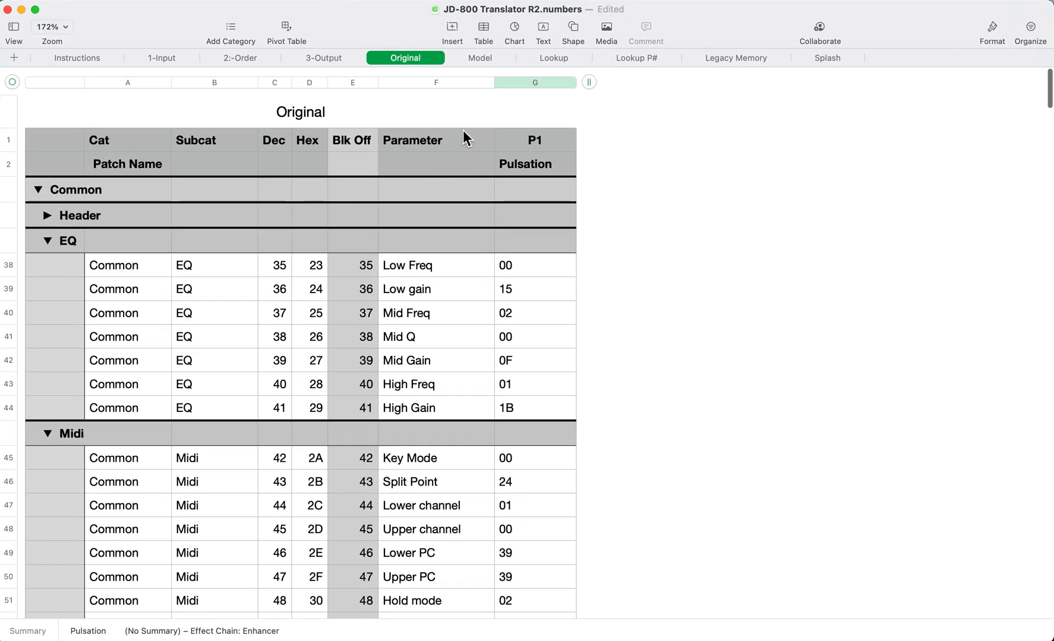
Examine the Mfx (FxA) parameter mappings and the collapsed categories on the Model sheet.
left_click(479, 59)
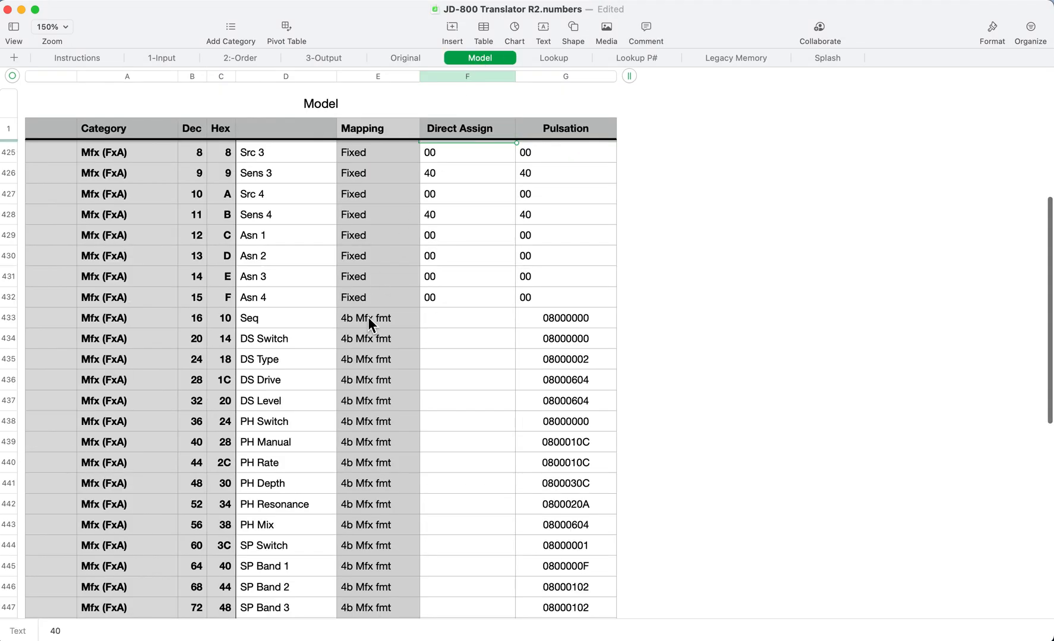
scroll(368, 316, "up", 5)
scroll(369, 318, "down", 10)
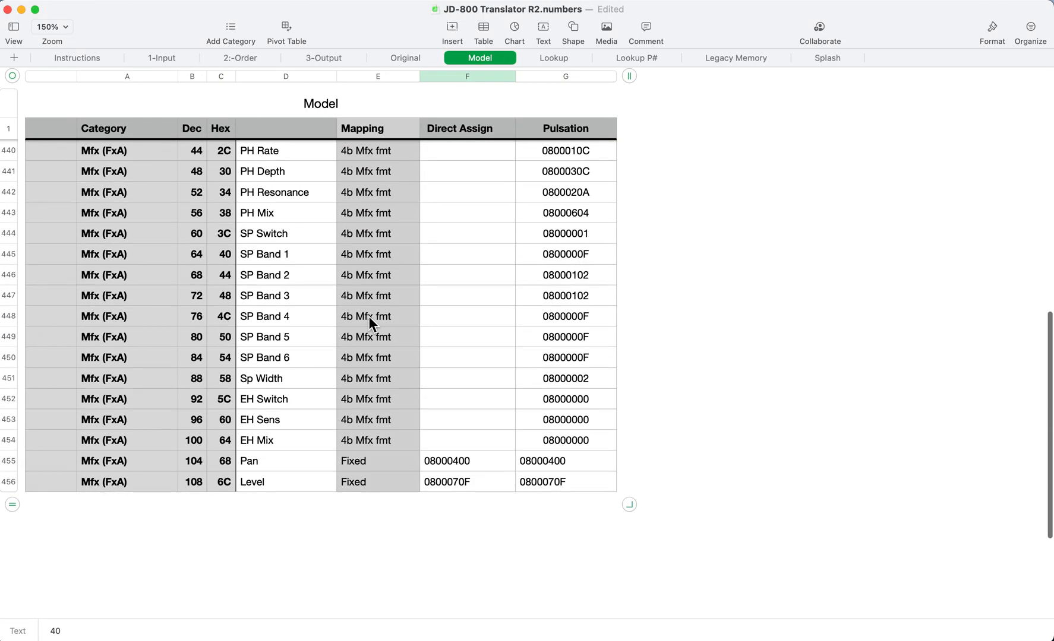
scroll(368, 316, "down", 3)
scroll(368, 316, "up", 10)
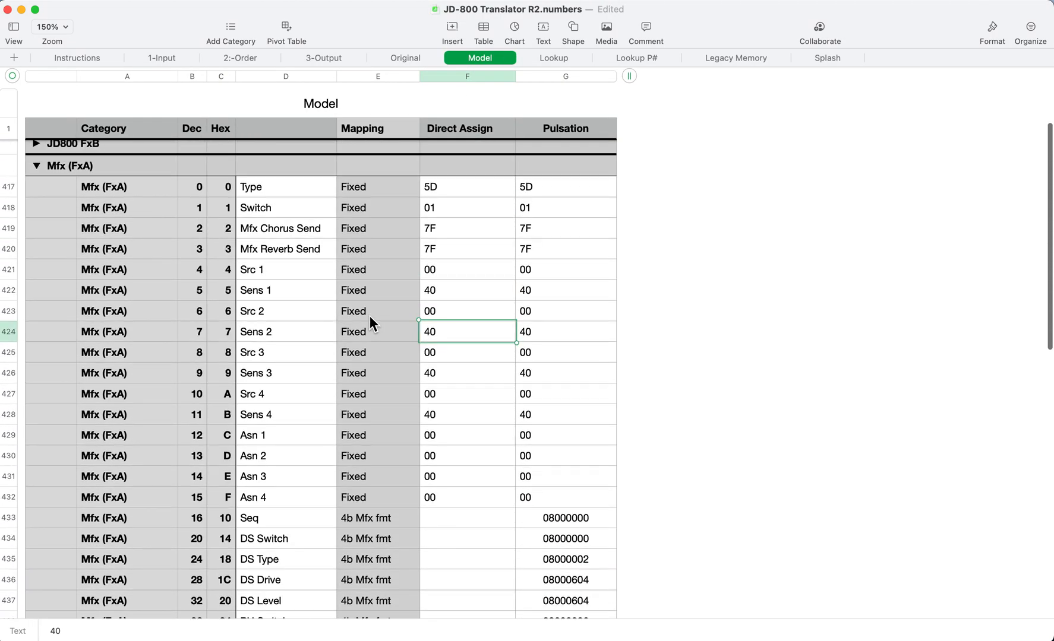
scroll(370, 316, "up", 5)
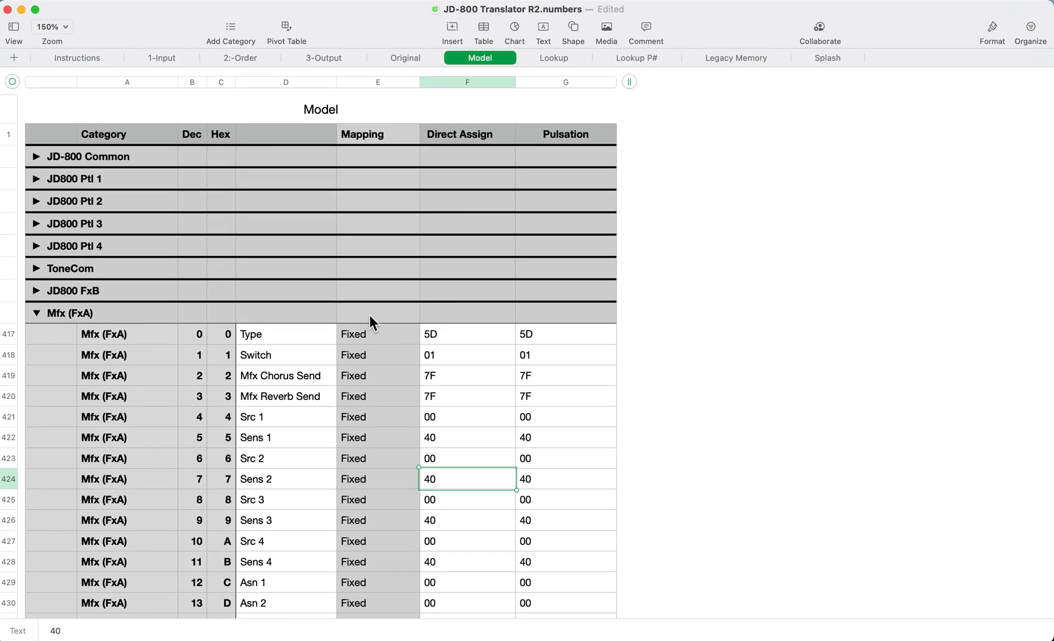
View the Lookup sheet and examine the patch address table on the Lookup P# sheet from its last entries to its first.
left_click(555, 58)
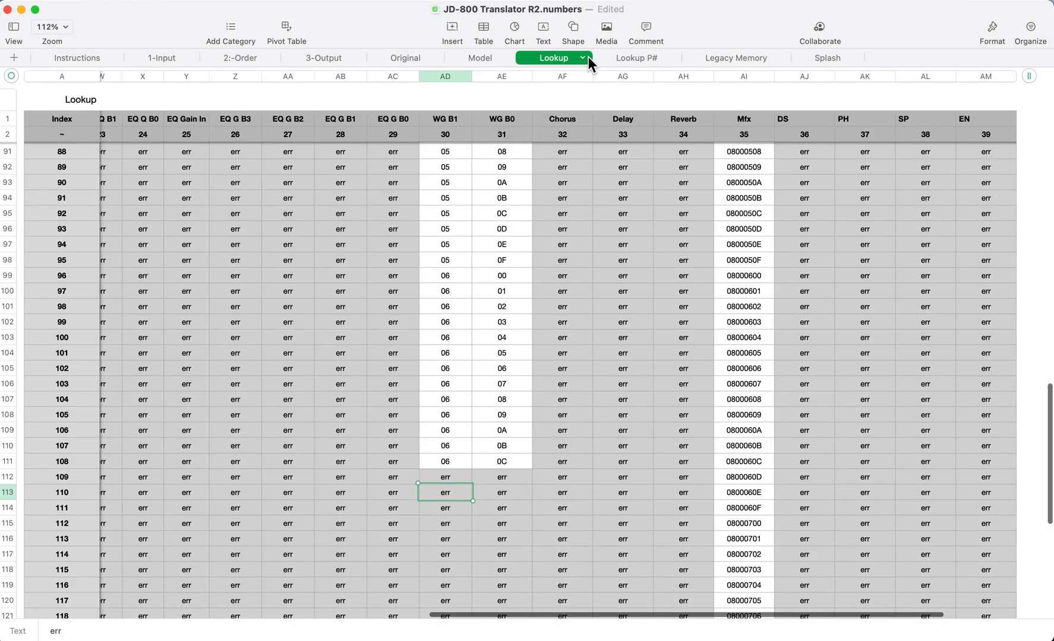
left_click(636, 58)
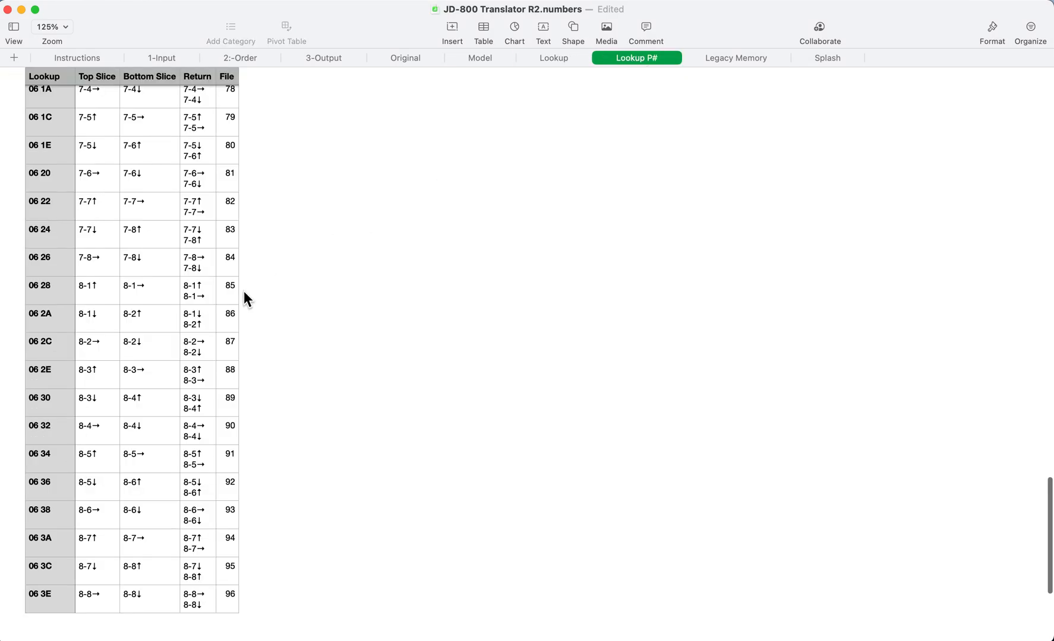
scroll(166, 273, "up", 10)
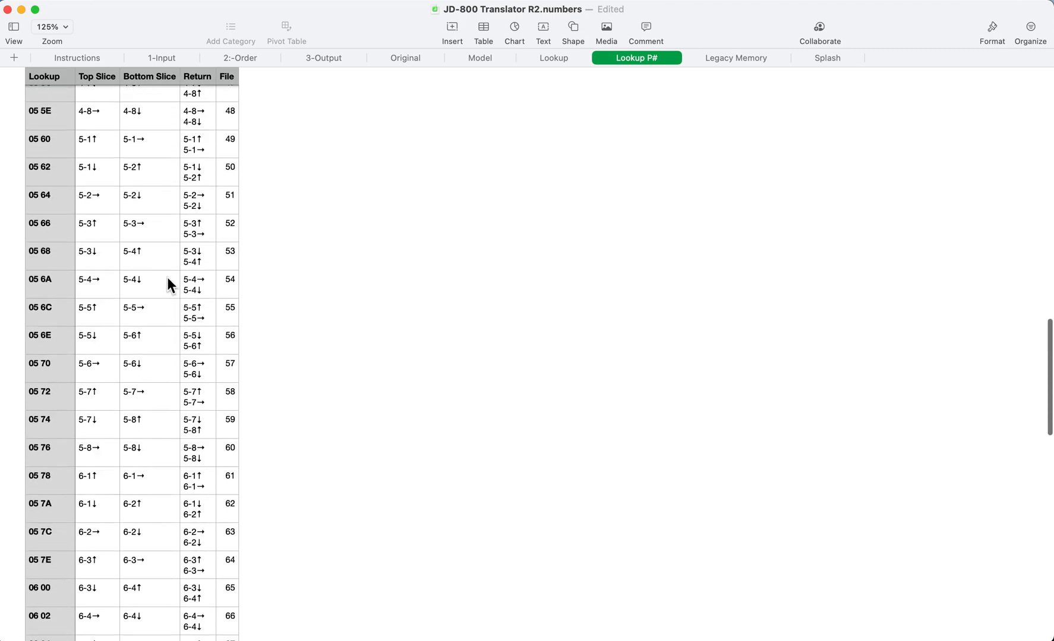
scroll(169, 276, "down", 7)
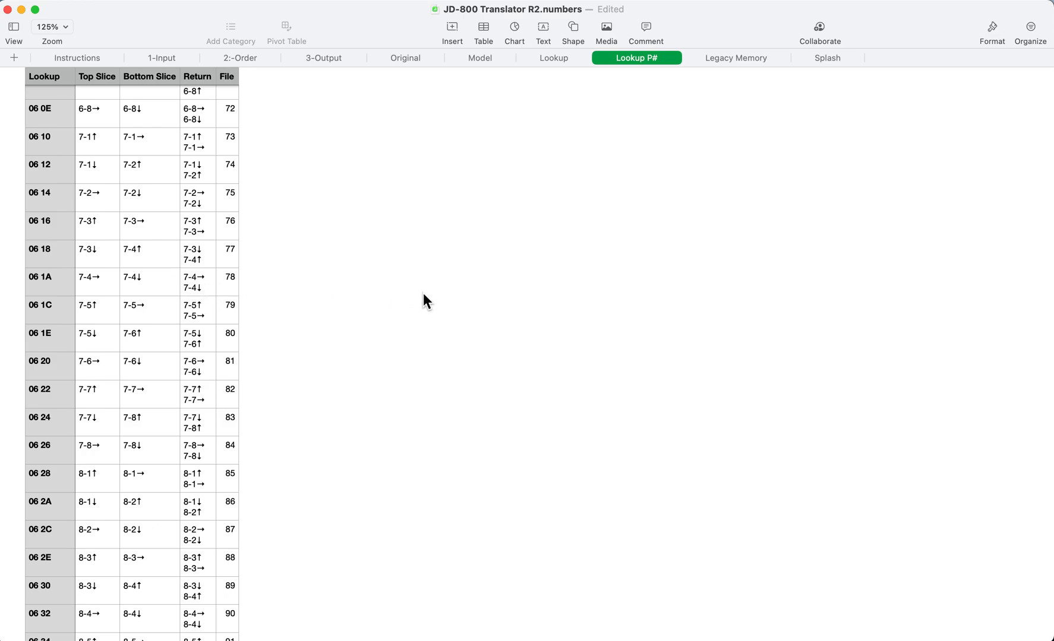
scroll(348, 283, "up", 20)
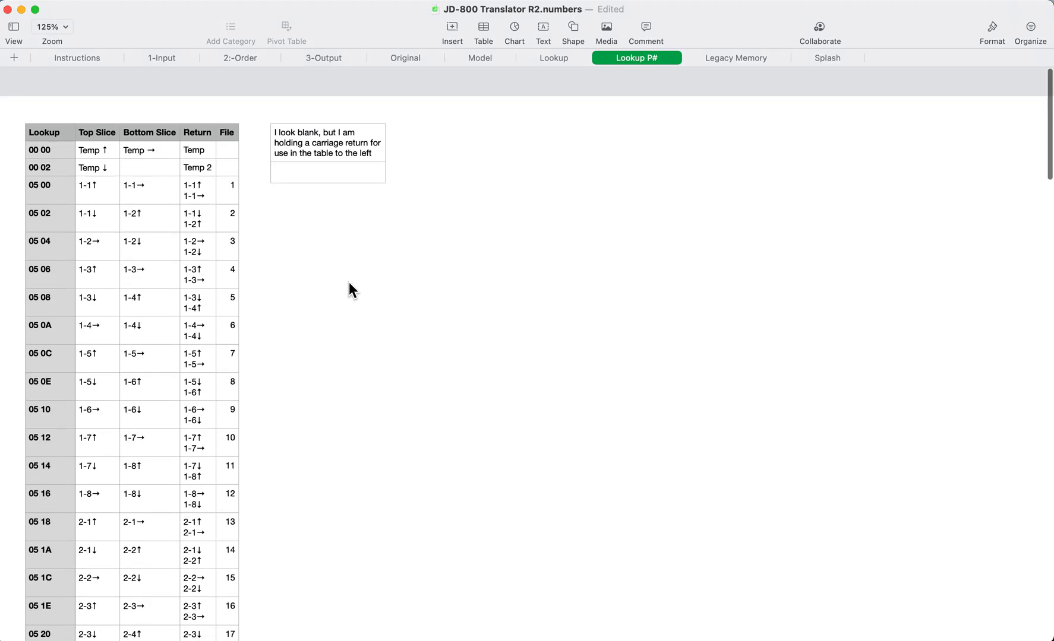